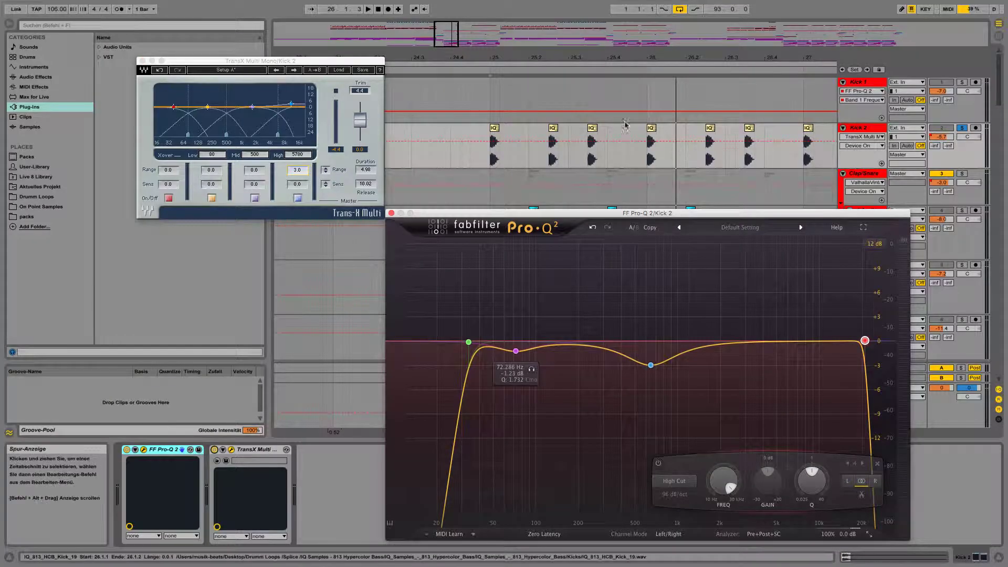
Add an audio track holding the There For You reference song and route its output to Ext. Out
right_click(686, 115)
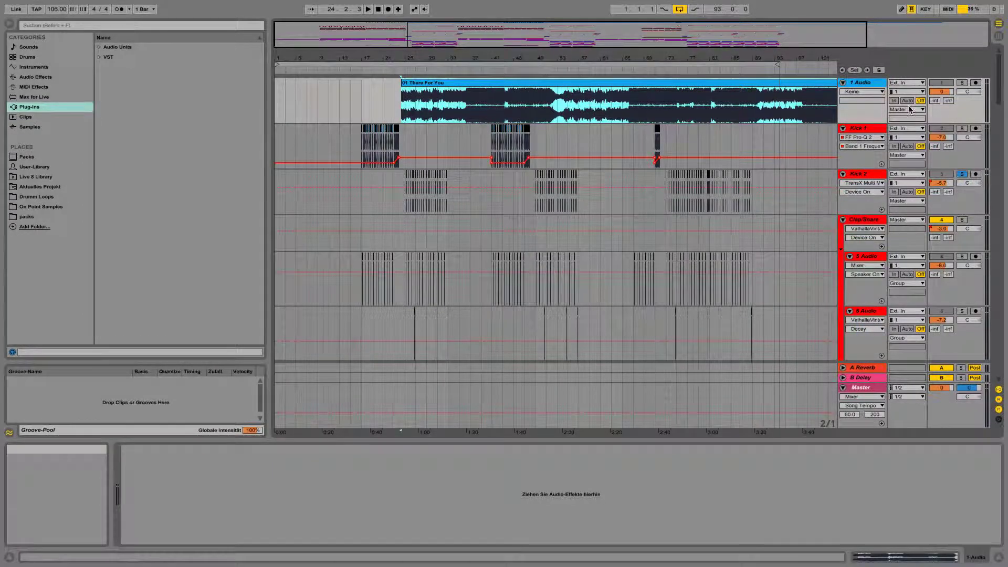
left_click(909, 109)
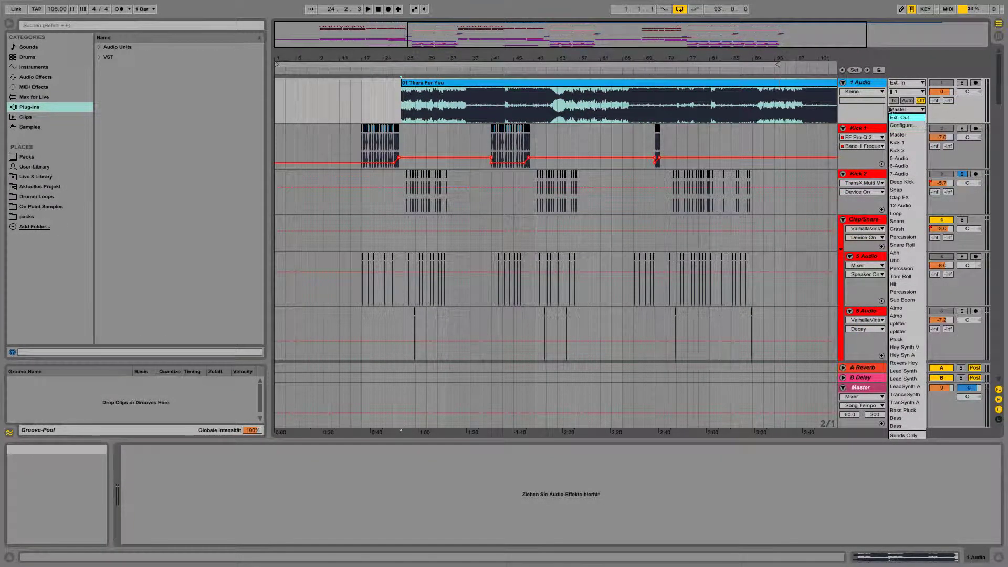
left_click(898, 117)
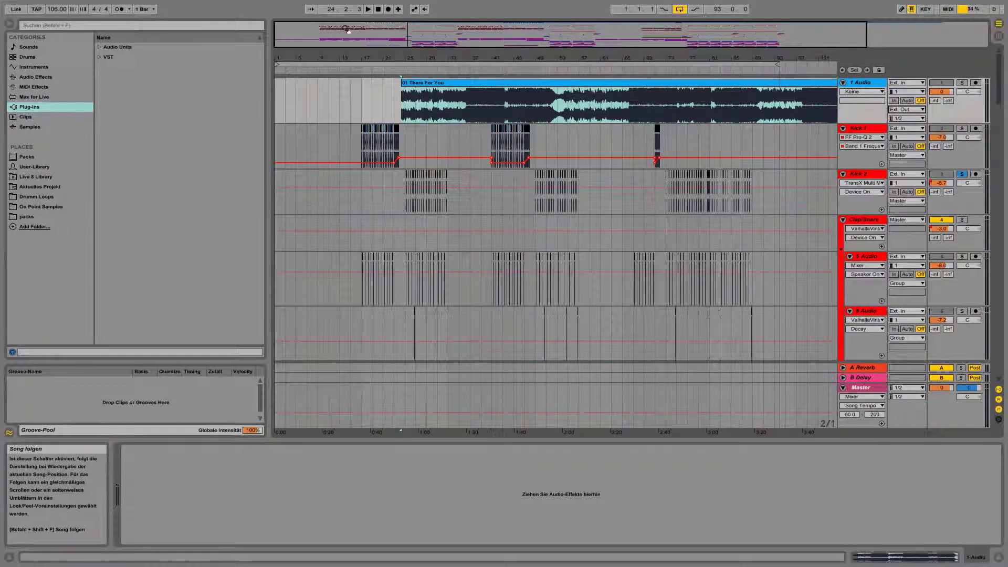
Move the There For You clip to the start of the arrangement and place the insert marker at bar 15
double_click(729, 40)
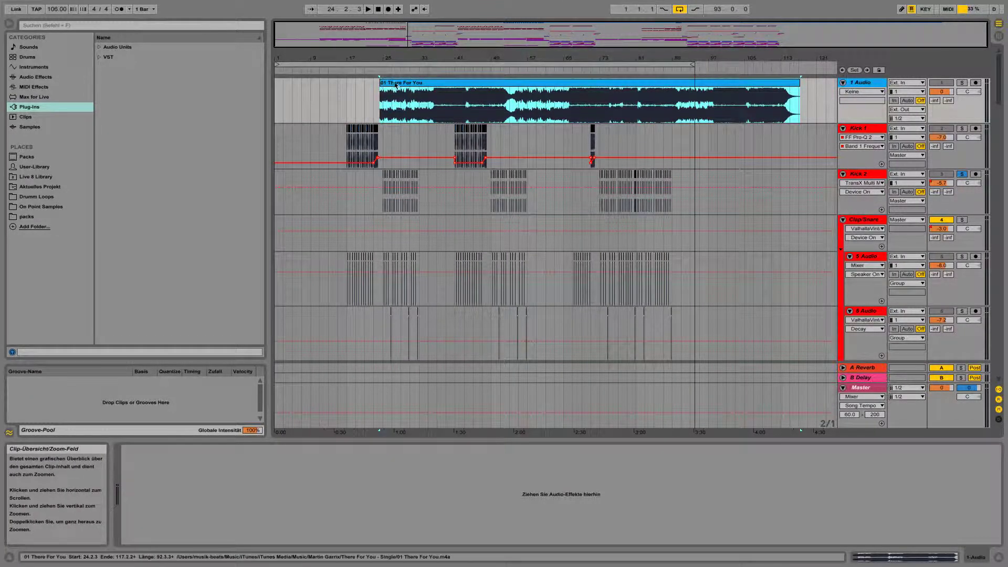
left_click_drag(395, 85, 290, 85)
left_click(338, 108)
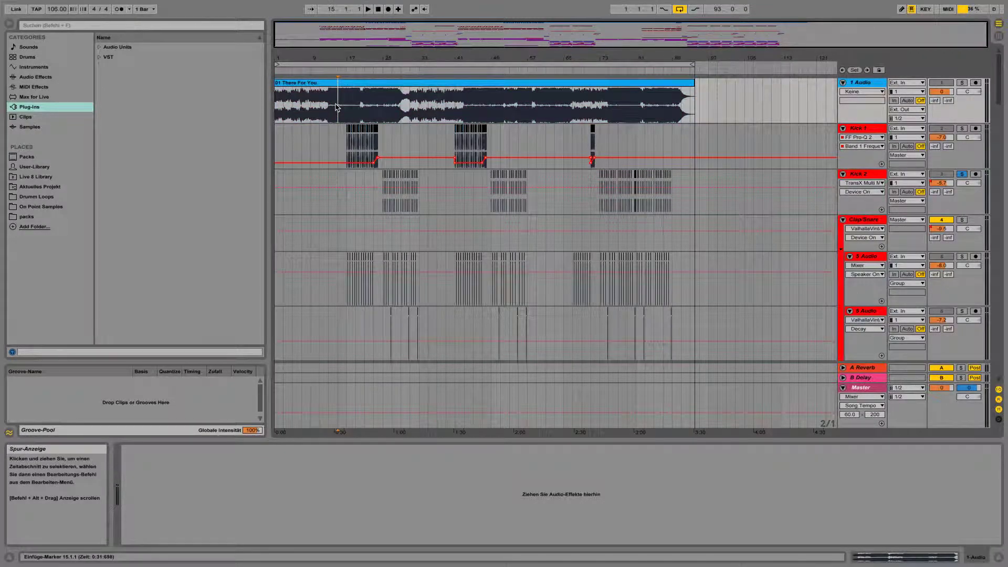
Check the Master track's effect chain, and play the soloed reference track from bar 17
left_click_drag(374, 37, 399, 506)
left_click(397, 396)
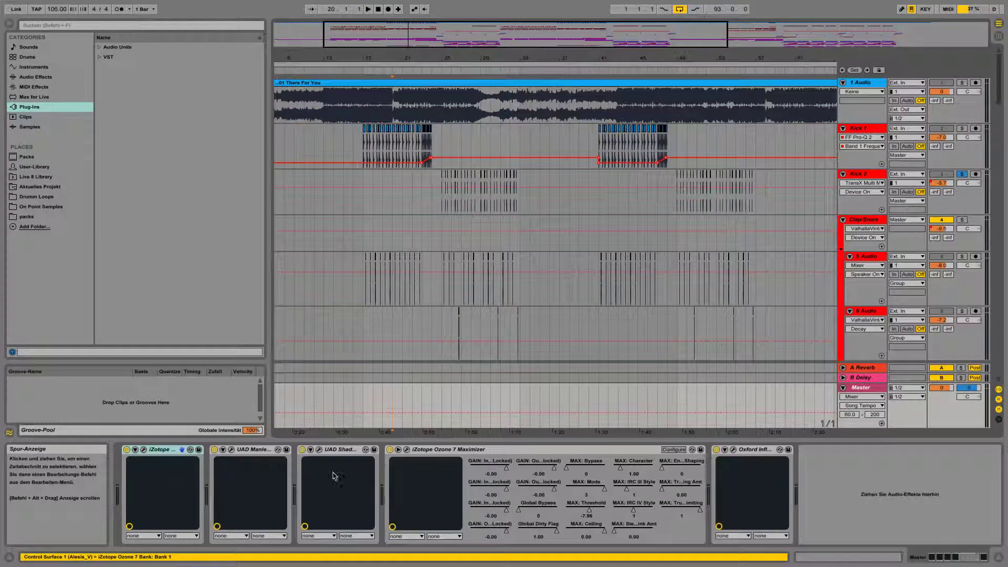
left_click(352, 104)
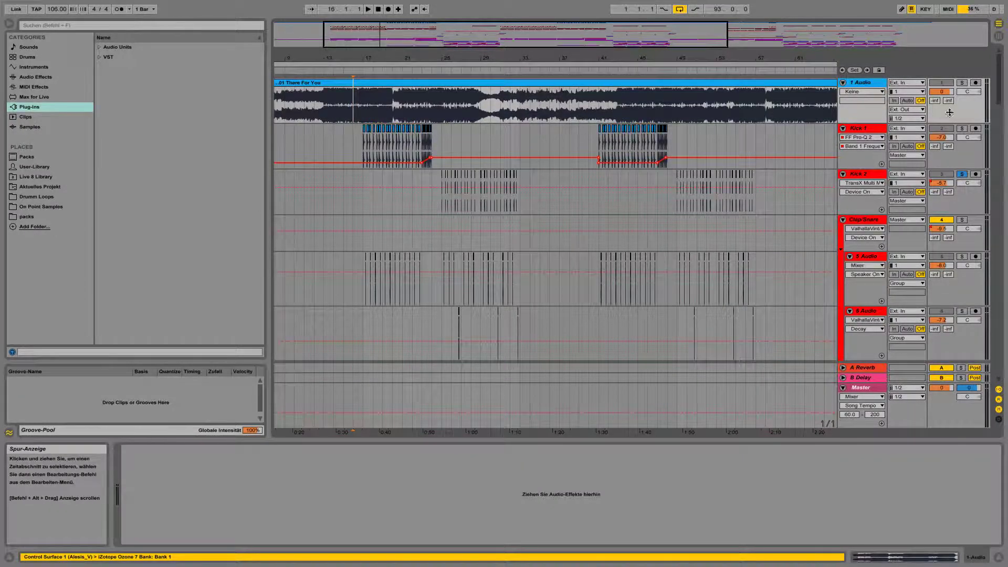
left_click(373, 102)
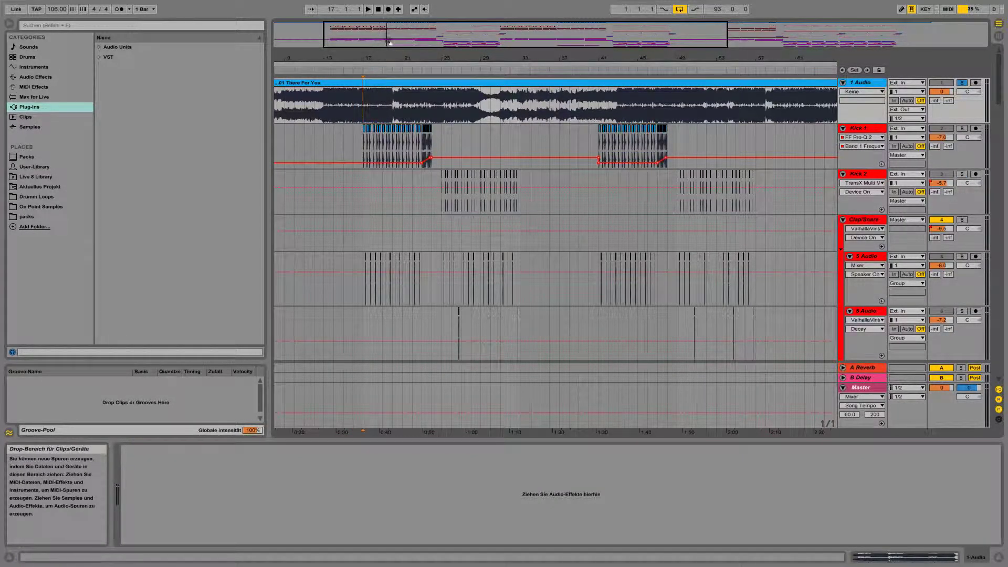
key("plus")
key("space")
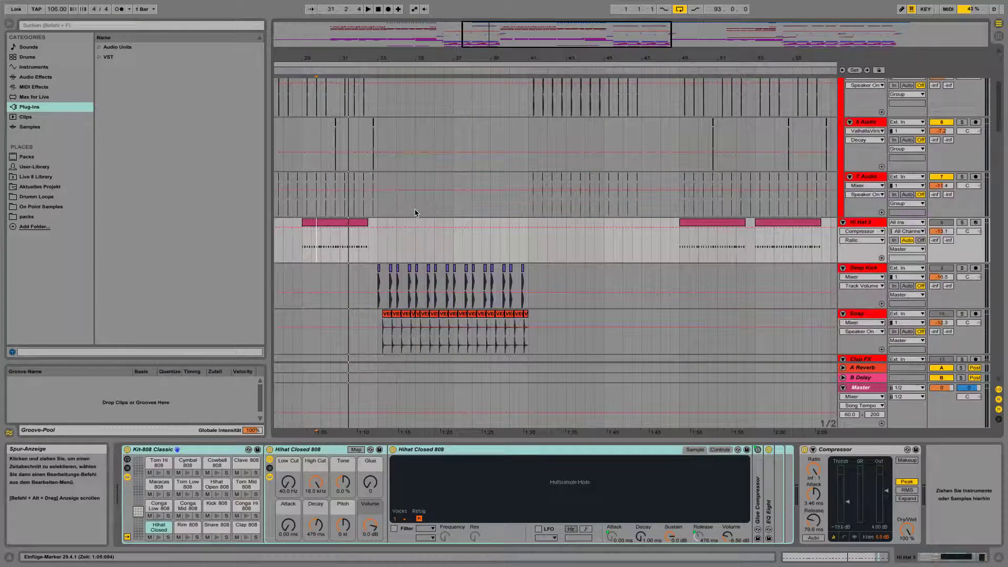
Select the time range from 25.1.1 to 26.4.1 over the clap clips on the 5-Audio track
scroll(407, 226, "down", 5)
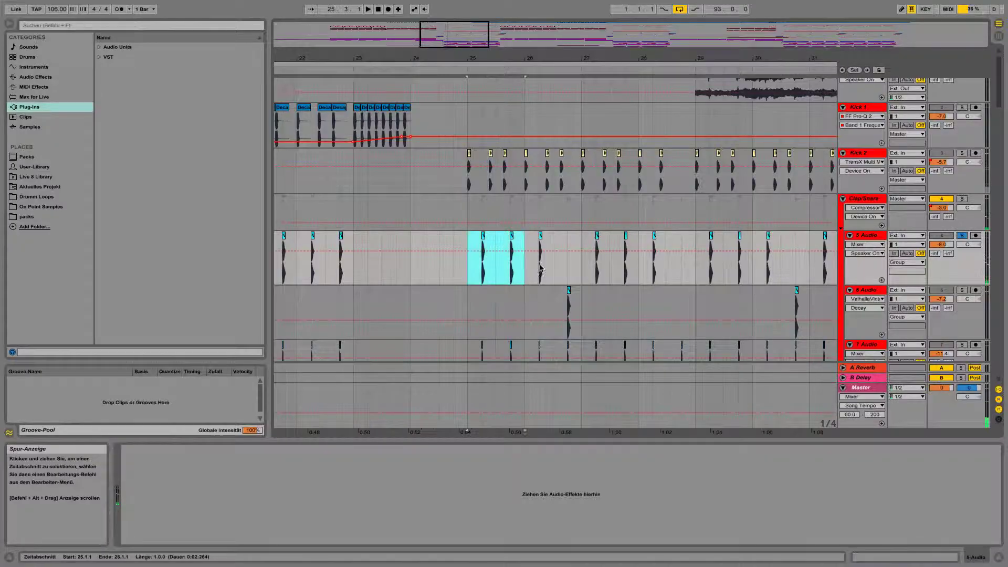
left_click_drag(521, 261, 565, 261)
key("minus")
scroll(472, 289, "down", 4)
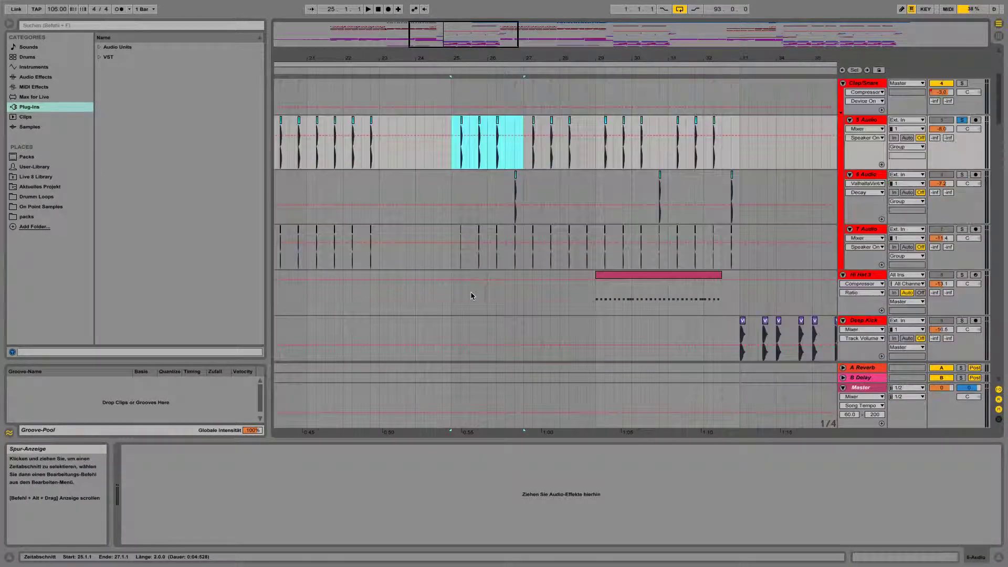
left_click(487, 264)
left_click(522, 262, "shift")
left_click_drag(453, 150, 521, 151)
Solo the 5-Audio clap track and play it from bar 25, showing the Clap/Snare group's effect chain
left_click(963, 121)
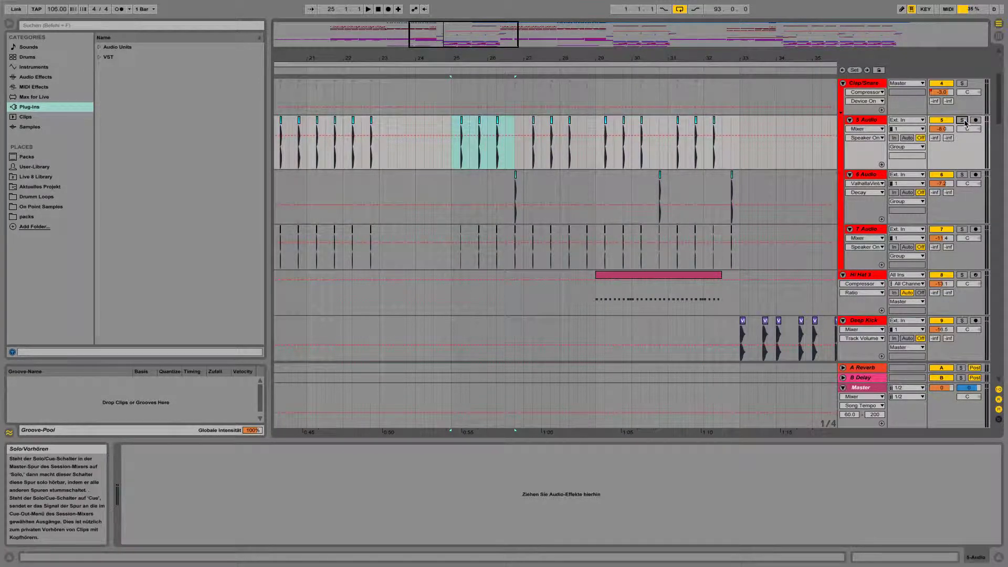
left_click(458, 70)
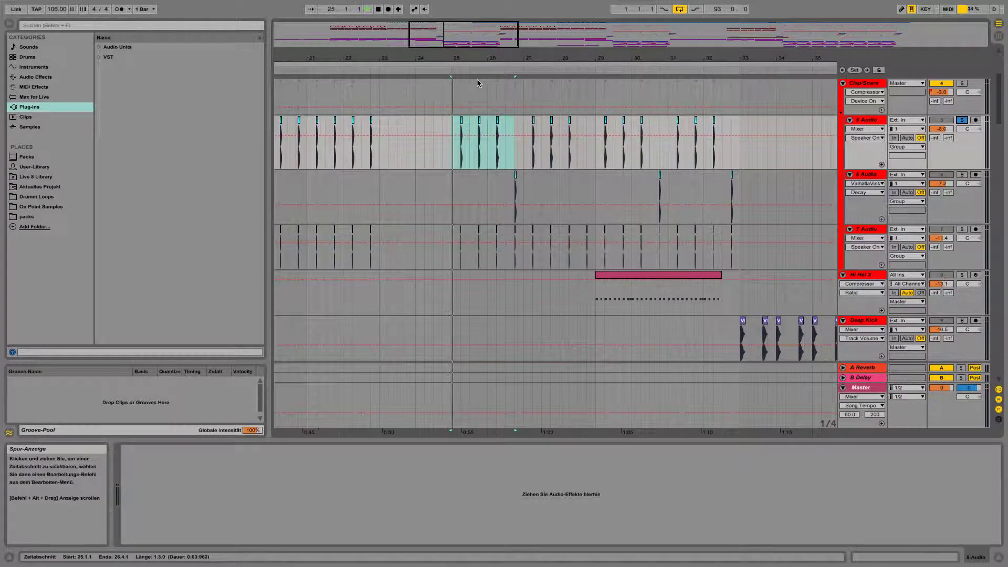
left_click(447, 93)
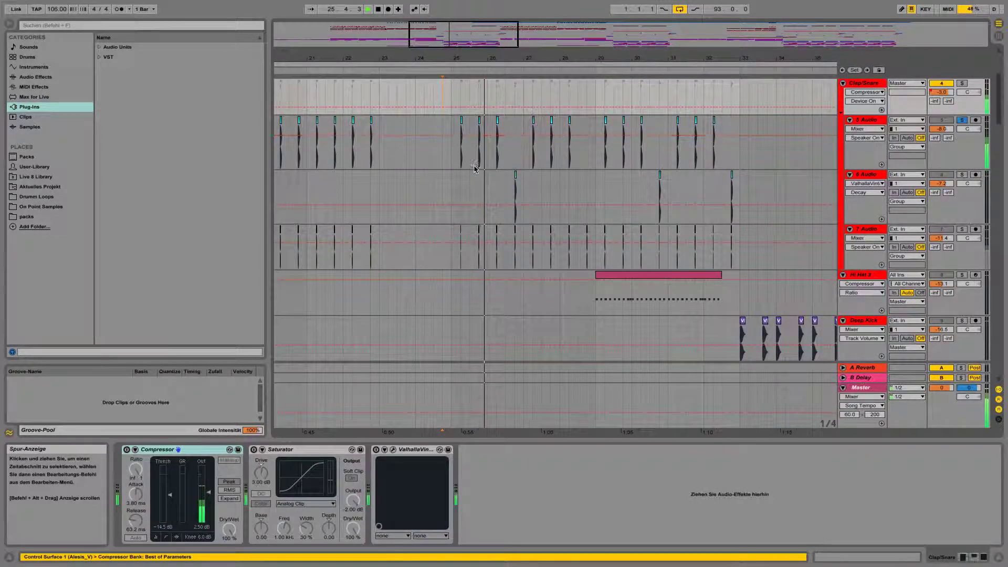
Solo the 7-Audio snare layer and play it from bar 25
left_click(457, 163)
left_click(456, 261)
key("space")
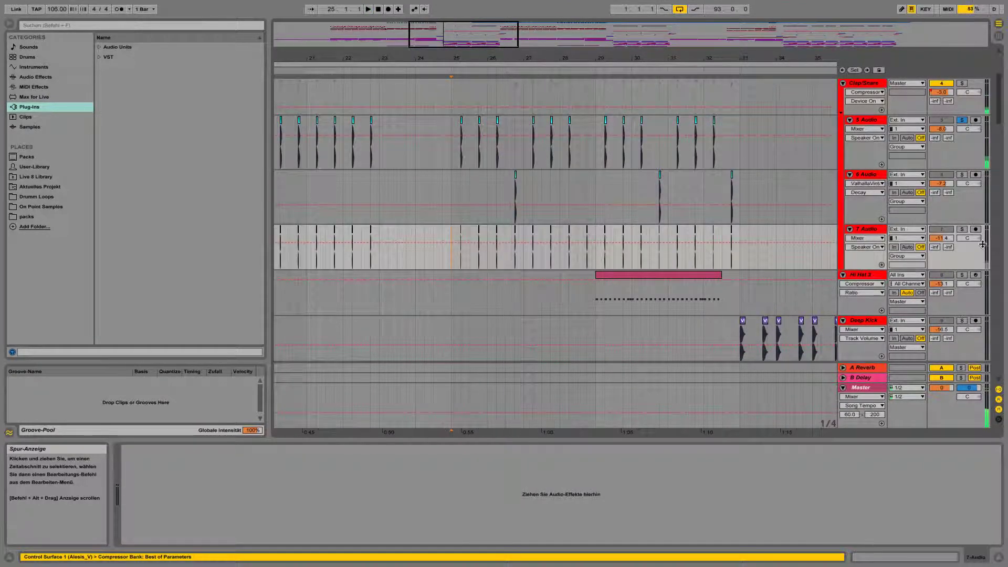
left_click(964, 230)
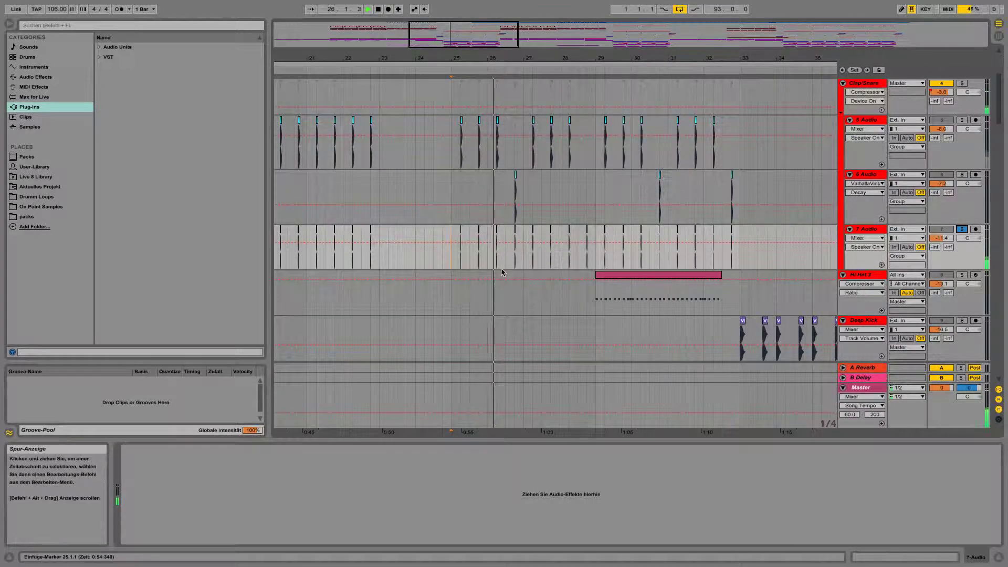
key("space")
Select the first three claps from bar 25 across the Clap/Snare group and the 5-Audio track
scroll(479, 232, "up", 5)
left_click(455, 212)
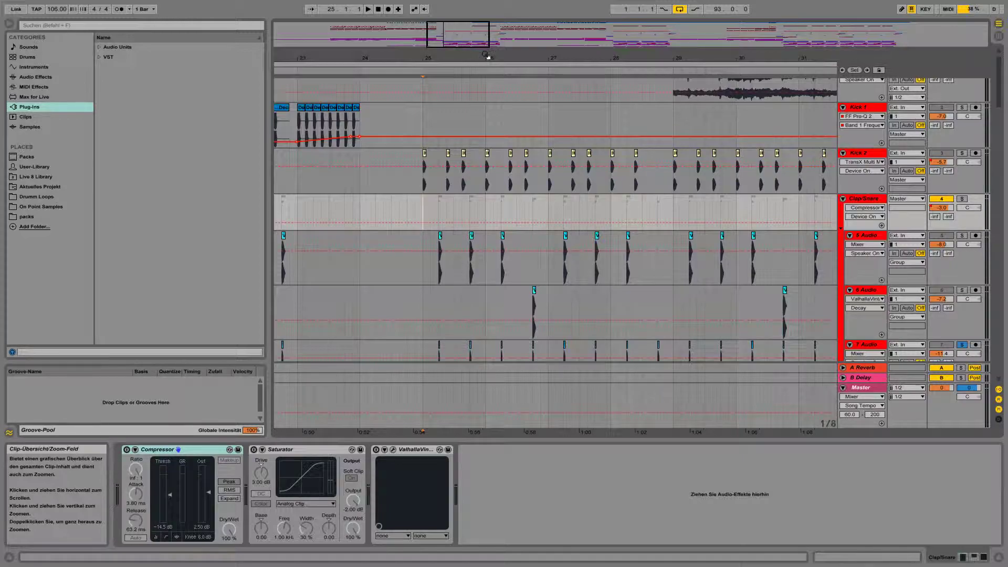
left_click(426, 214)
left_click_drag(424, 211, 508, 263)
scroll(847, 102, "up", 1)
Show the effect chains of the Kick 1 and Kick 2 tracks
left_click(861, 128)
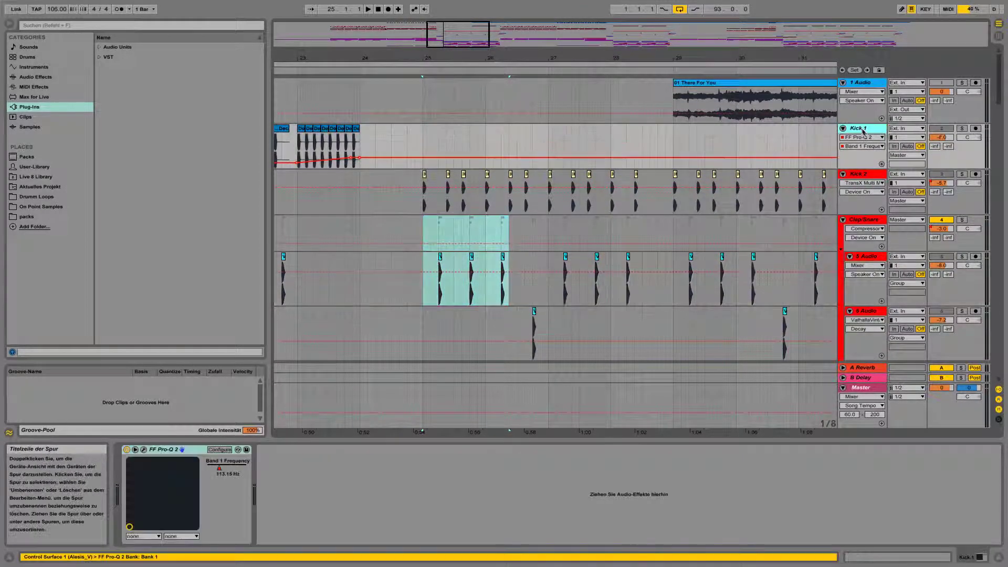
left_click(863, 174)
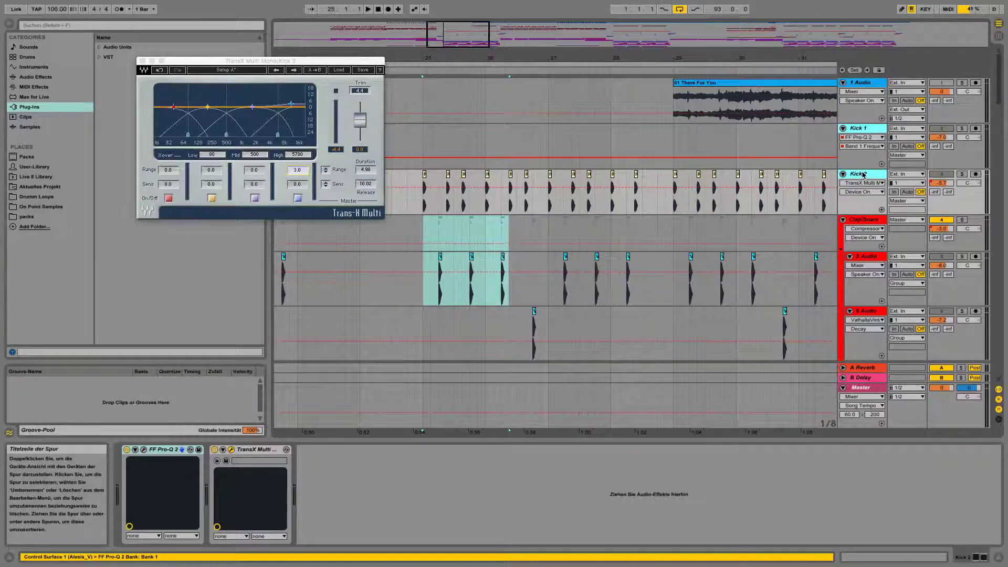
right_click(861, 131)
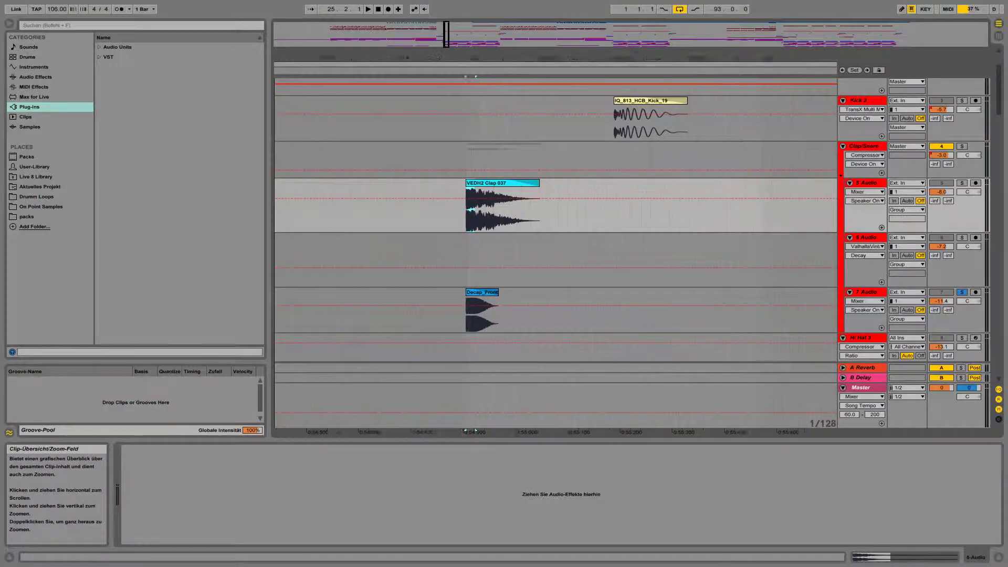
Place the insert marker at 25.2 on the Clap/Snare group and enable the group's Compressor
scroll(488, 199, "up", 5)
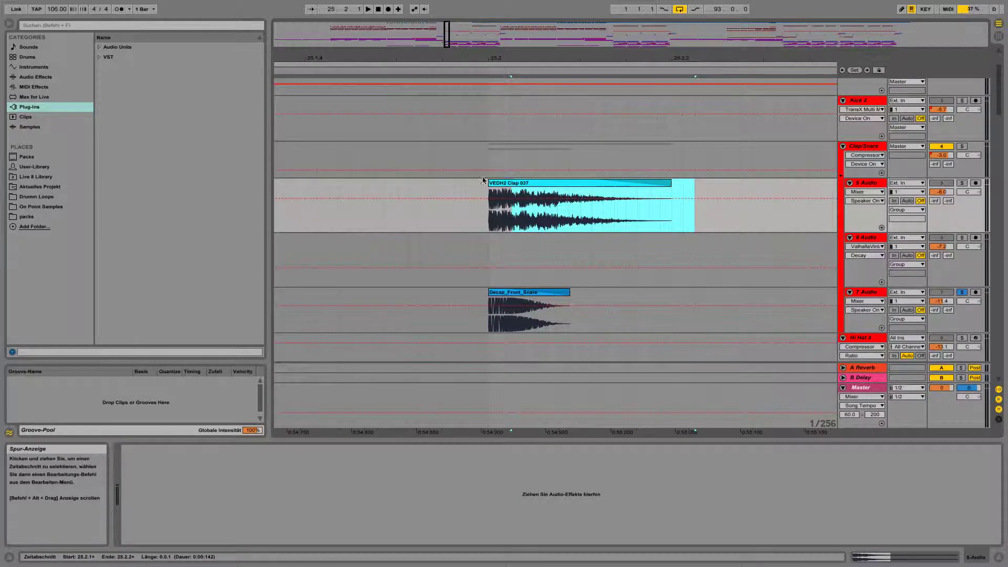
left_click(487, 150)
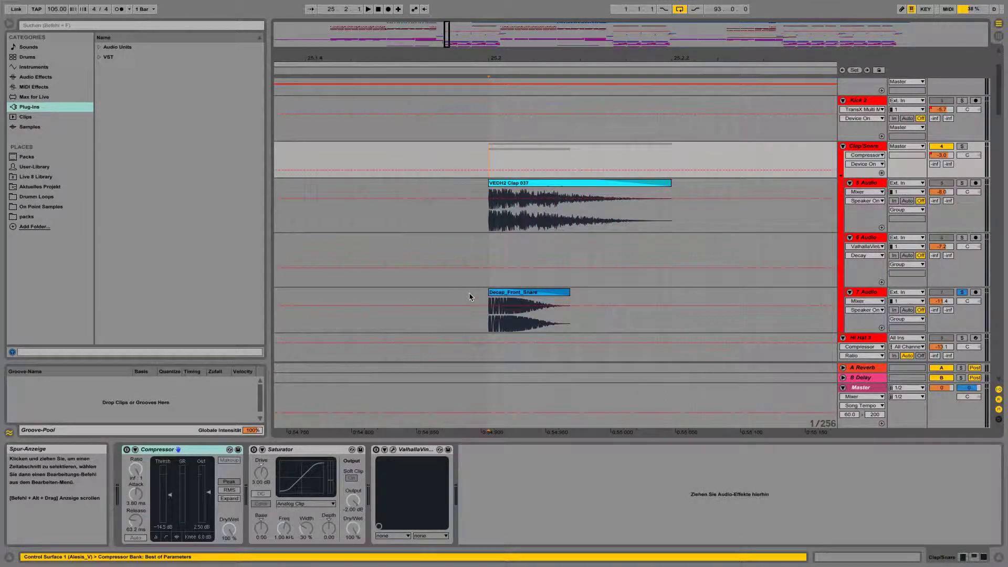
left_click(136, 470)
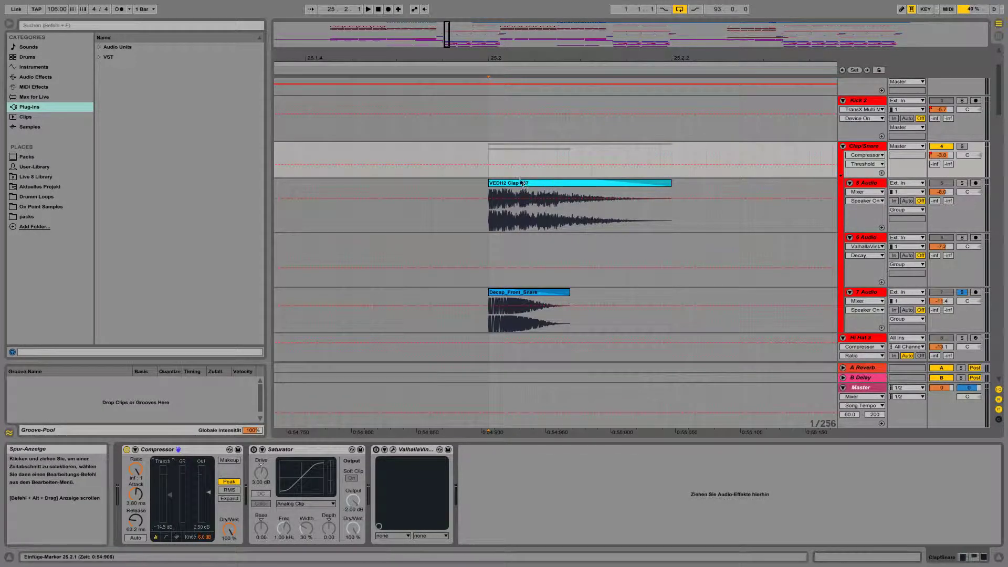
Play from 25.2 while examining the Compressor's transfer curve and gain-reduction activity, and return it to the collapsed view
key("minus")
key("minus")
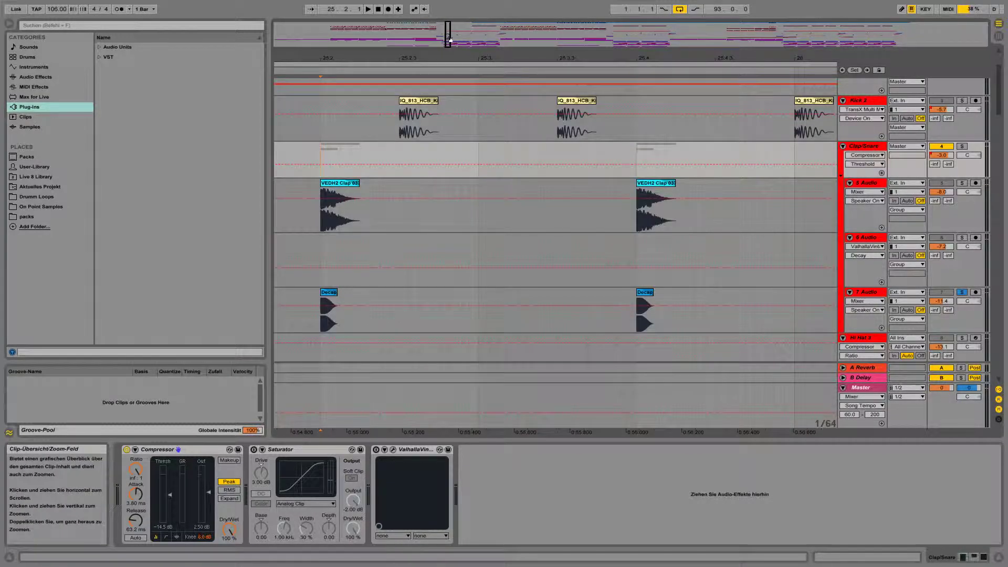
key("space")
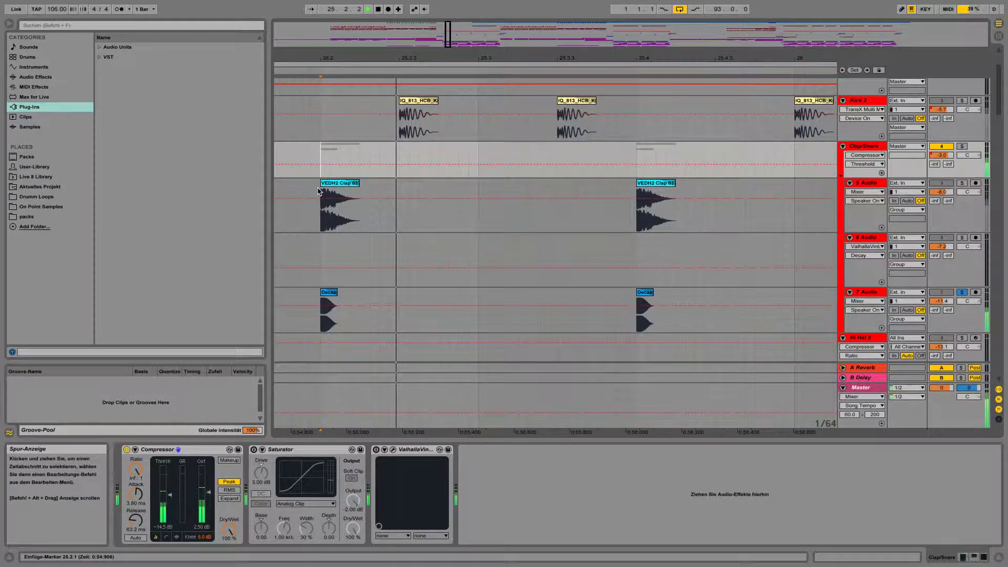
left_click(167, 537)
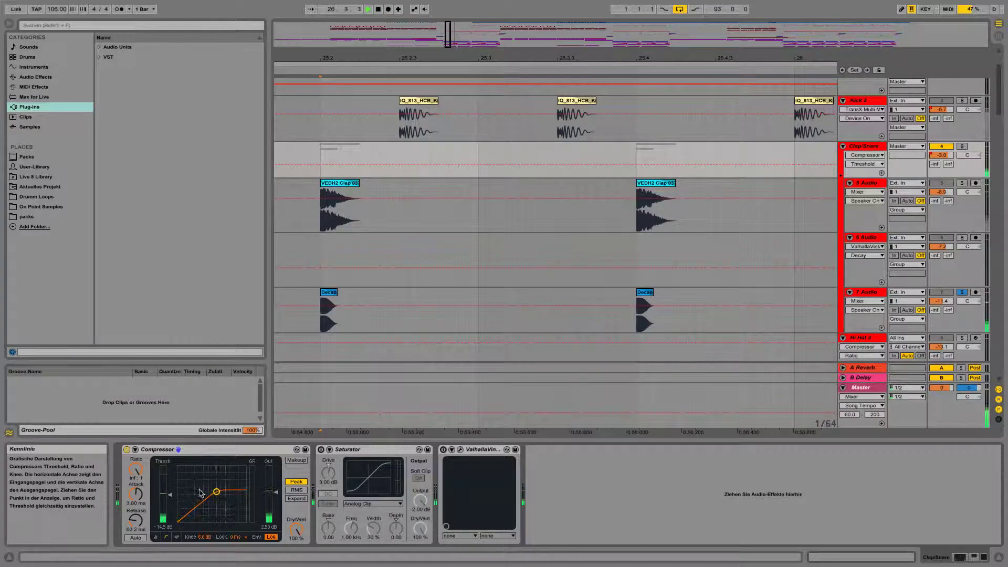
left_click(176, 537)
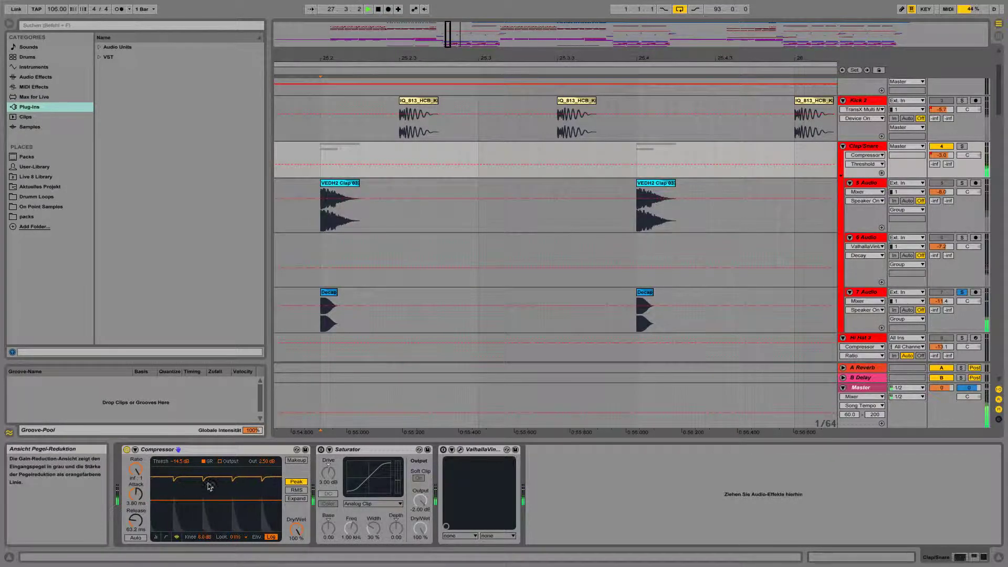
left_click(156, 537)
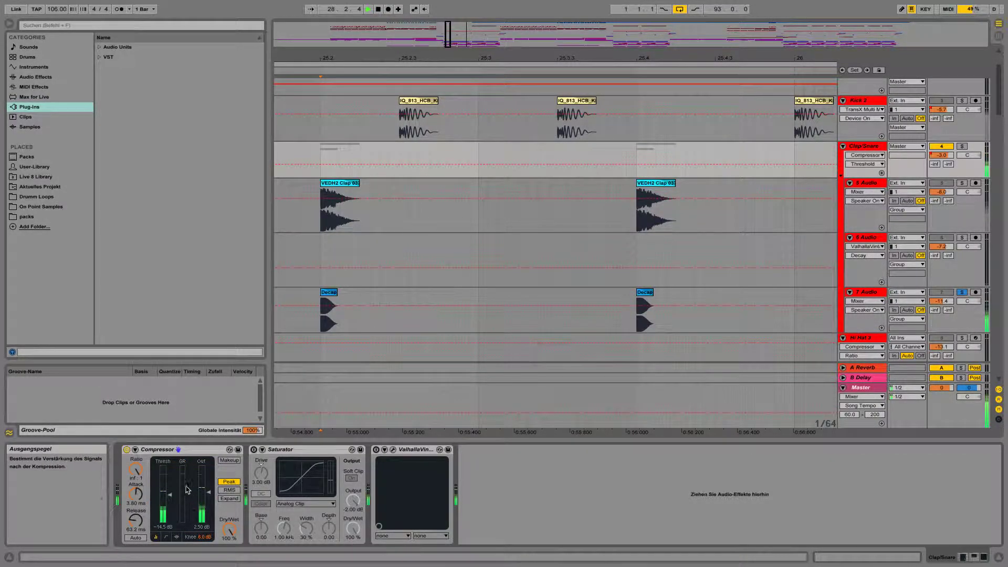
left_click(313, 214)
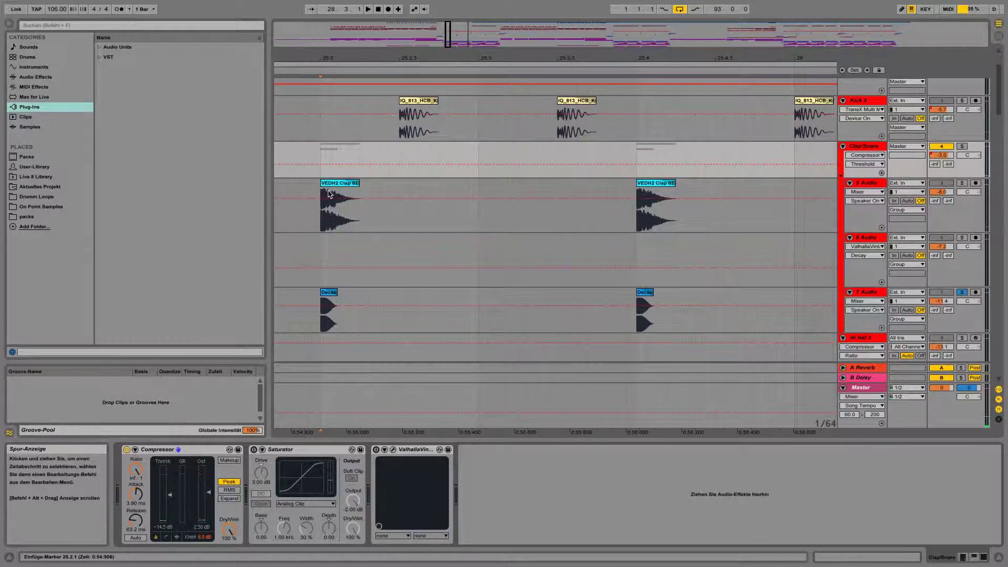
Select the short initial transient of the VEDH2 Clap 037 clip at 25.2 on the 5-Audio track
key("plus")
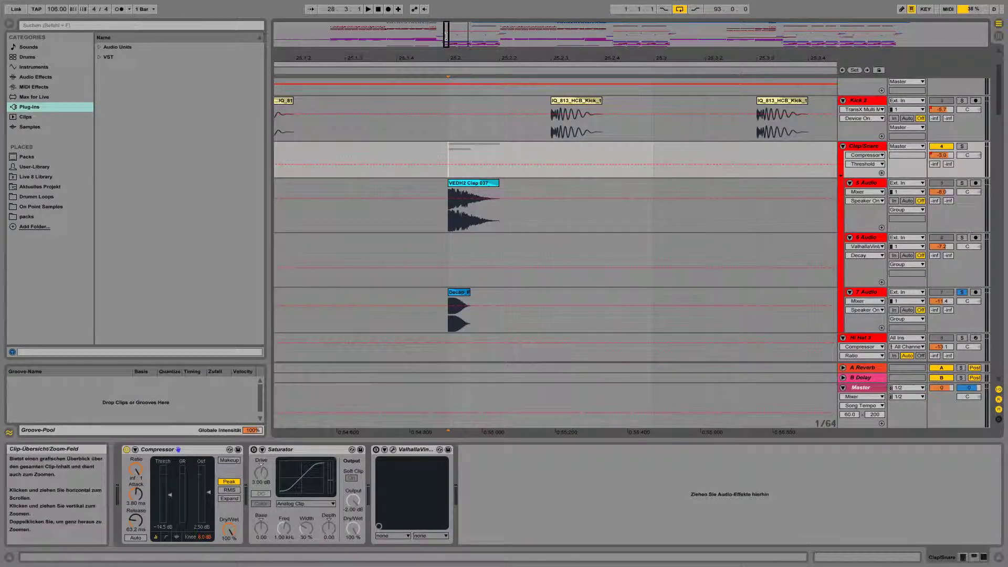
left_click_drag(446, 35, 446, 47)
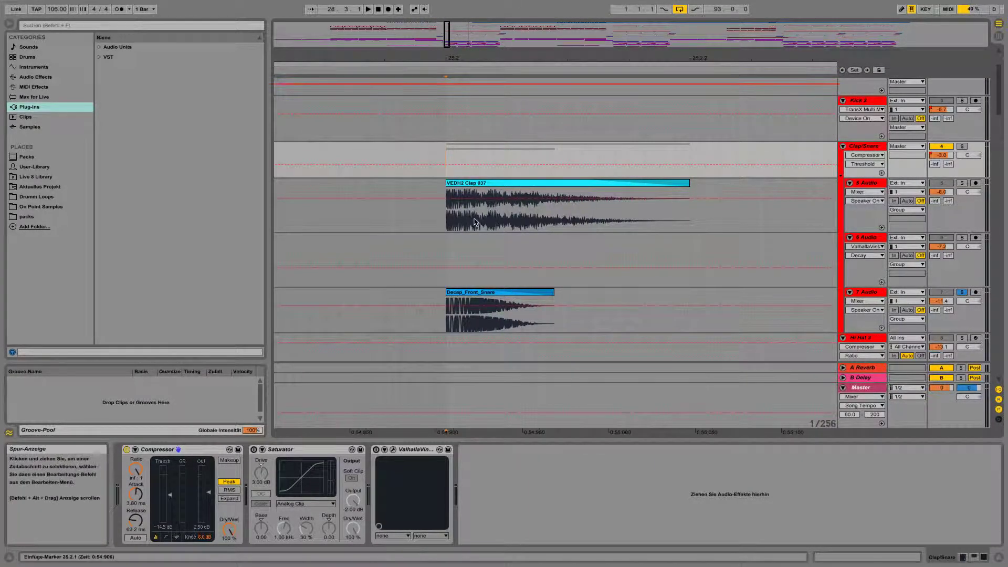
left_click_drag(461, 220, 739, 218)
left_click_drag(446, 221, 465, 221)
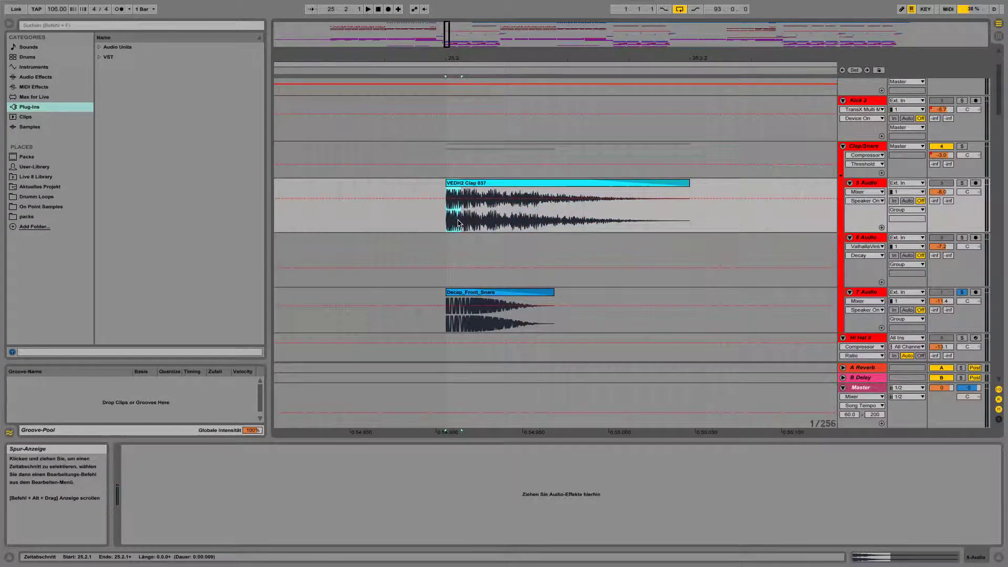
Set the Clap/Snare Compressor's attack to 0.01 ms during playback from 25.2 and solo the group
left_click(451, 172)
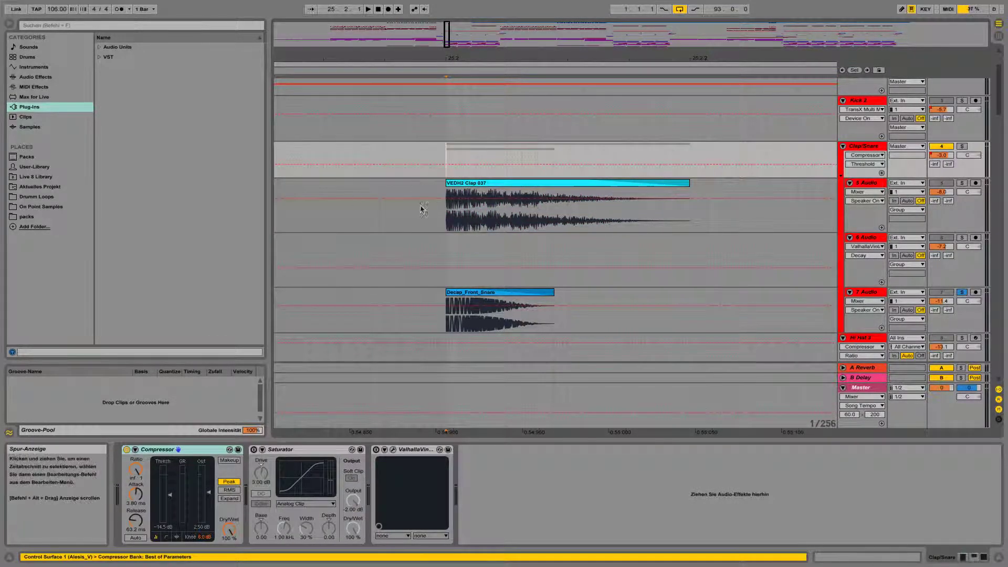
key("space")
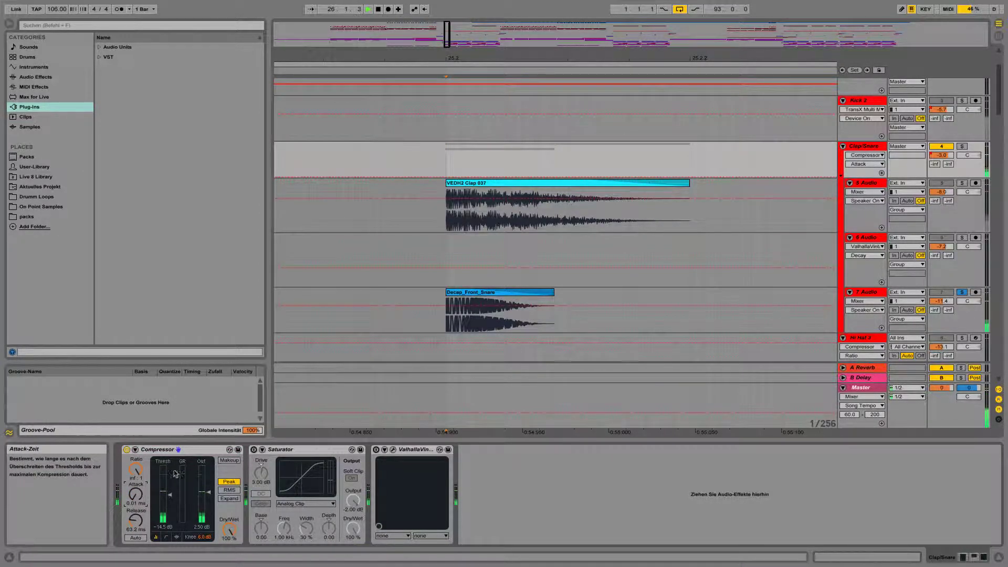
left_click(962, 147)
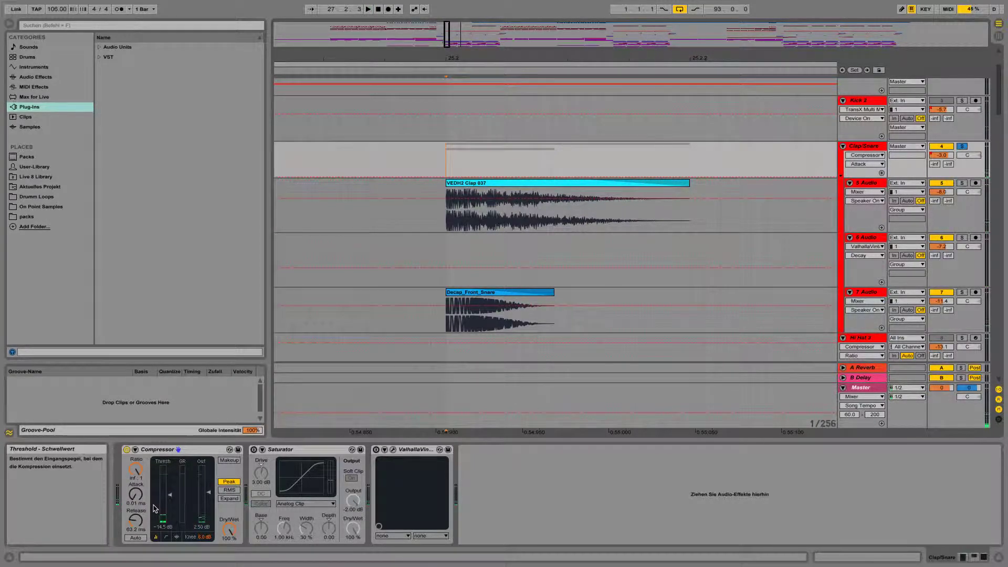
Set the Clap/Snare Compressor's attack to 3.80 ms, examine its transfer curve and gain-reduction activity during playback, and return to the collapsed view
left_click(135, 503)
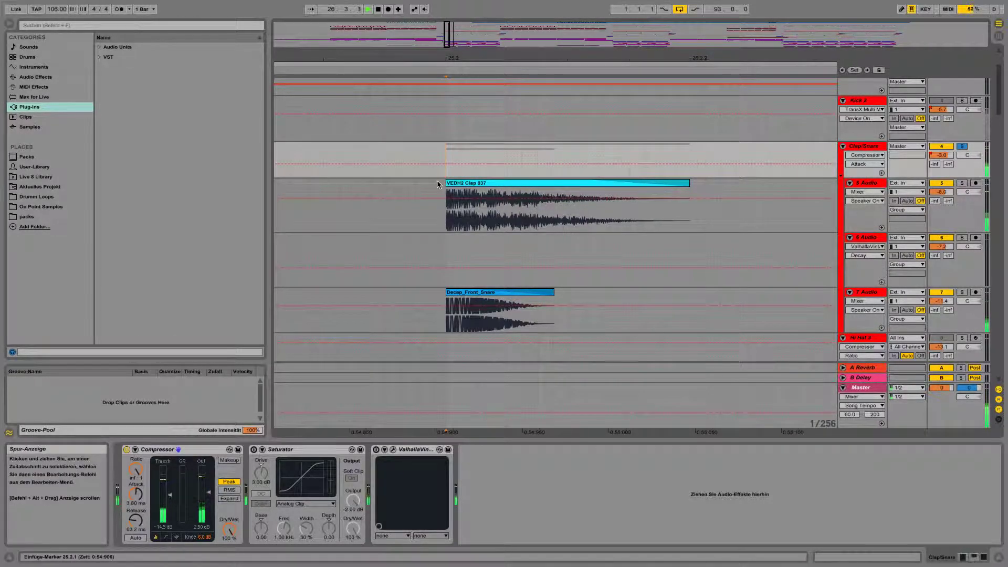
left_click(167, 537)
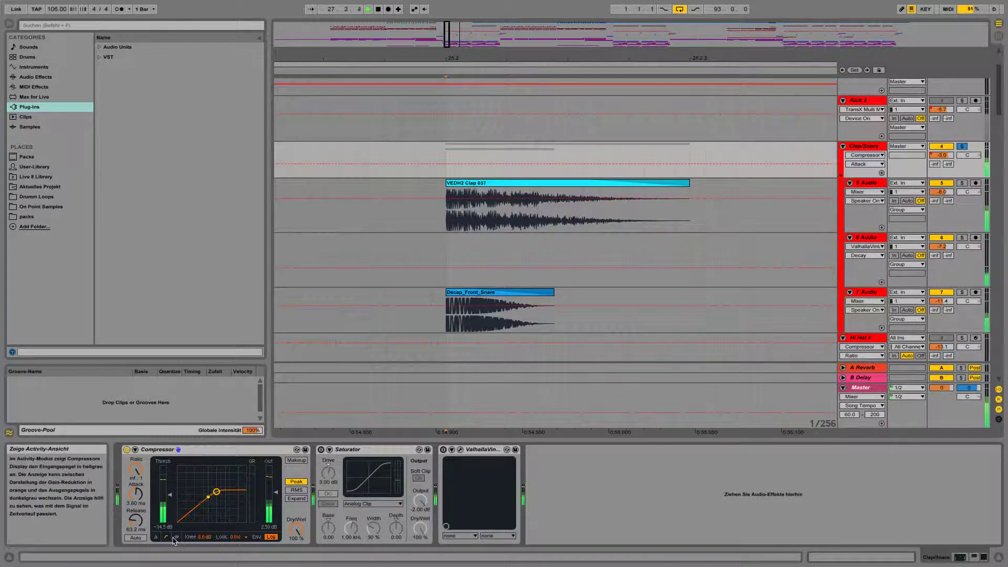
left_click(176, 537)
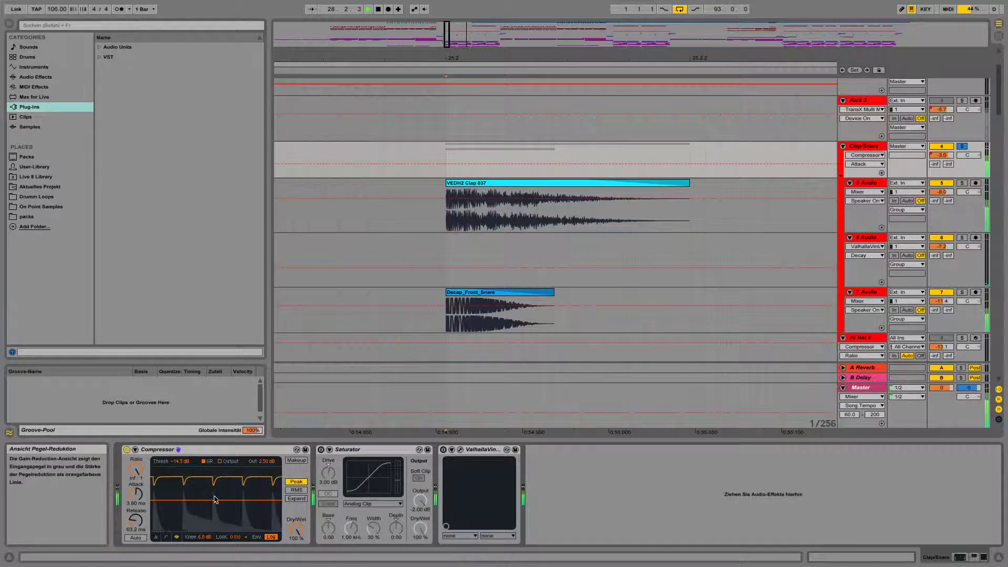
left_click(159, 537)
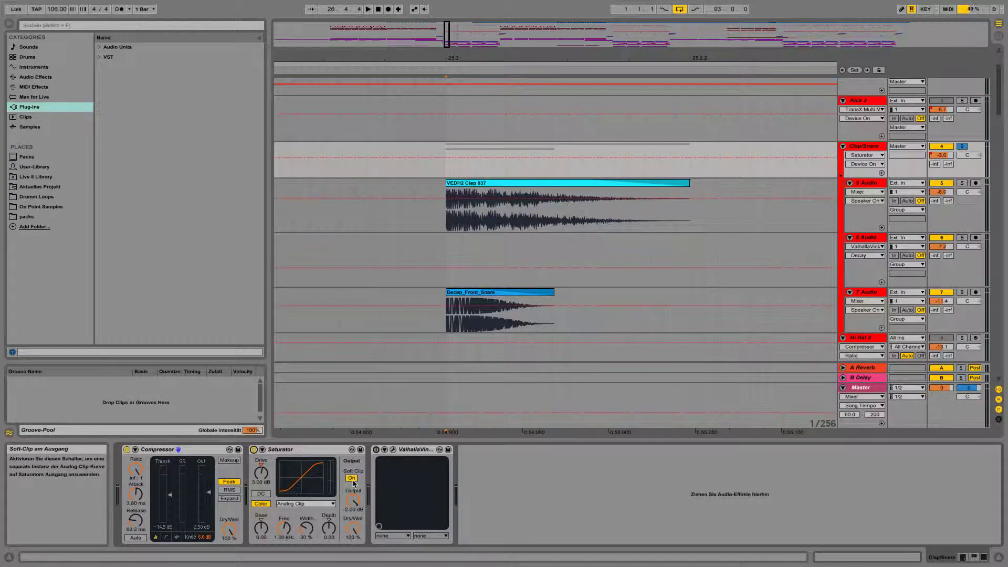
Play the soloed Clap/Snare group from 25.2 with the Saturator bypassed and active for comparison, leaving the Saturator enabled
left_click(443, 171)
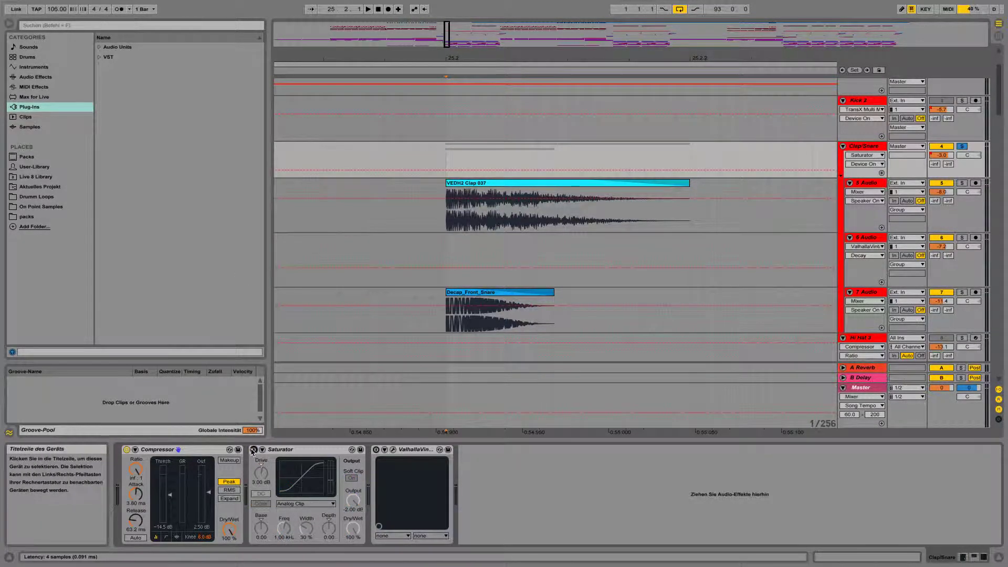
left_click(253, 450)
key("space")
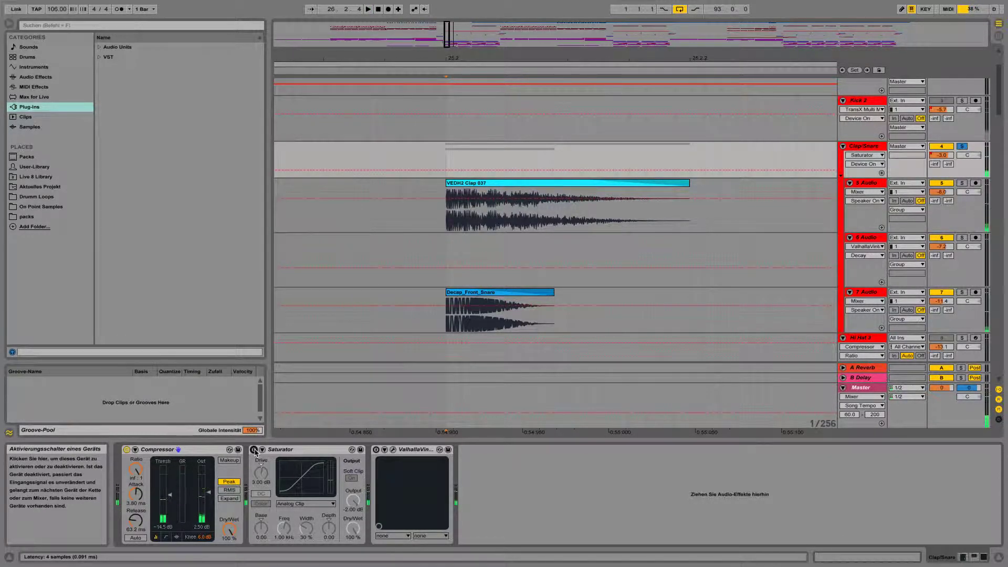
left_click(253, 450)
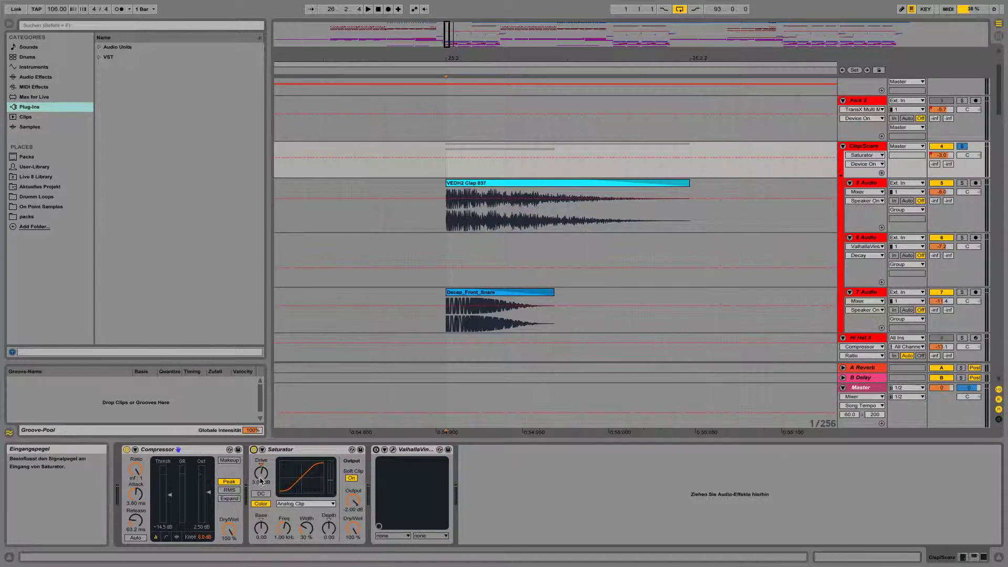
key("space")
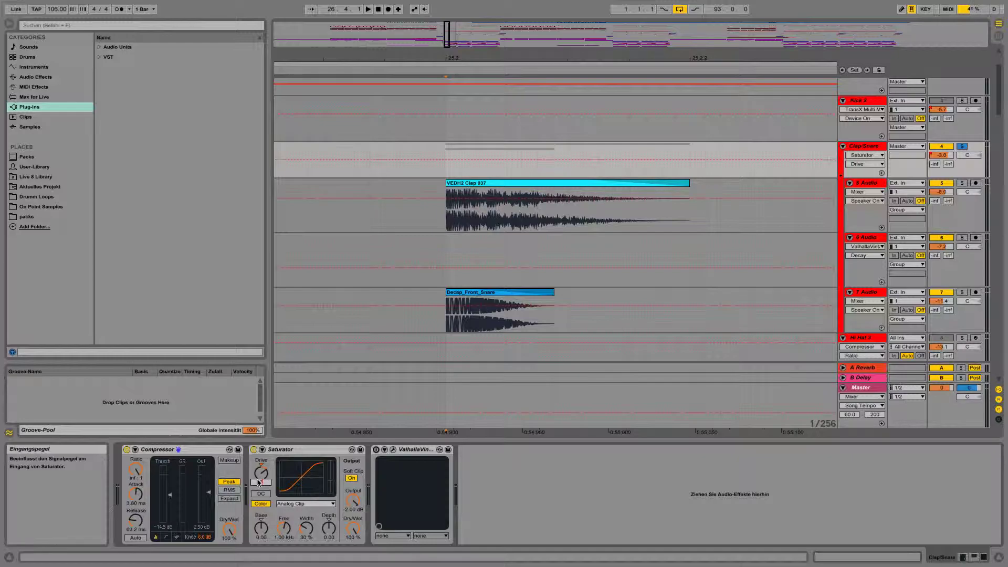
Try the Soft Sine and Medium Curve types on the Clap/Snare Saturator and return it to Analog Clip
left_click(297, 503)
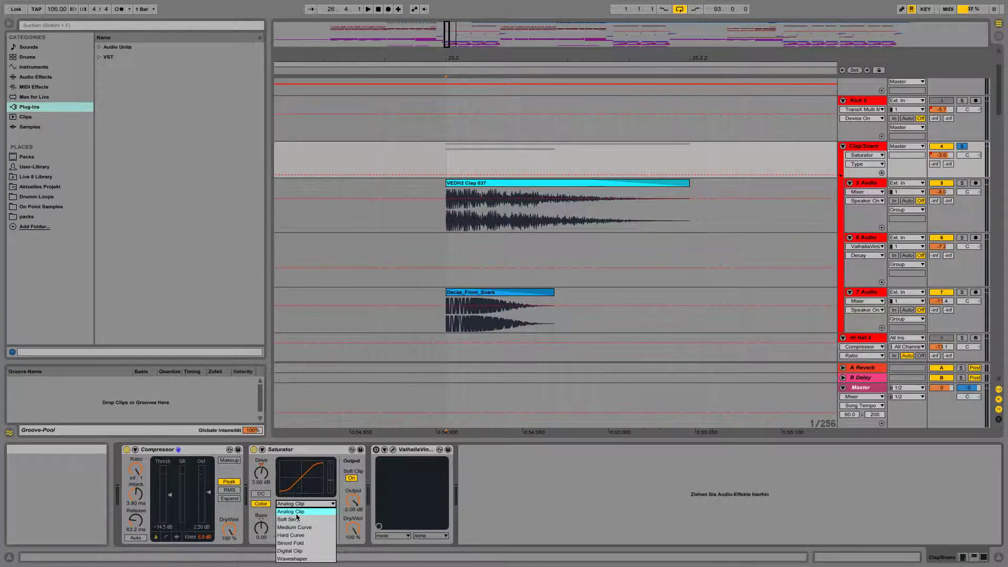
left_click(297, 514)
left_click(310, 504)
left_click(295, 506)
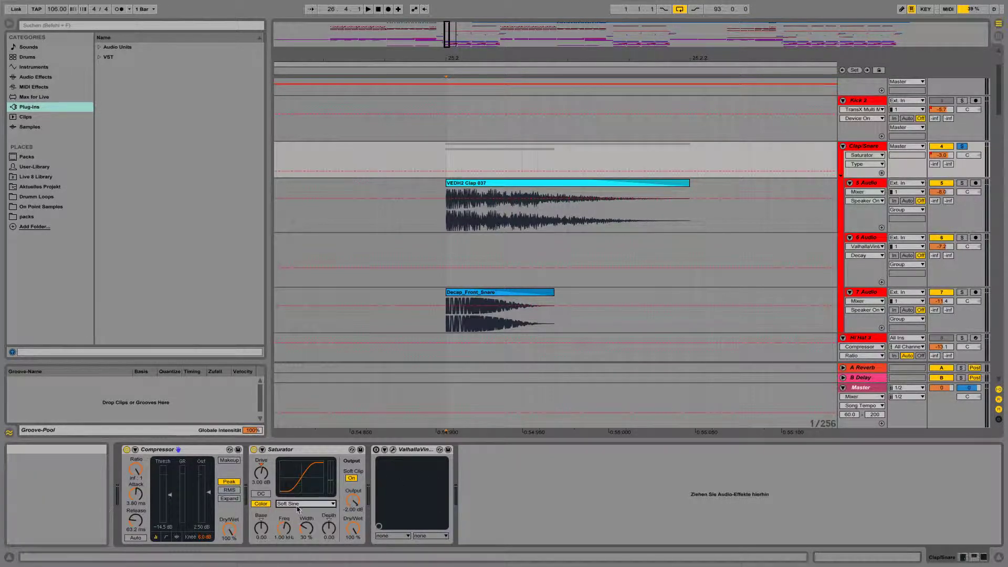
left_click(295, 506)
left_click(294, 527)
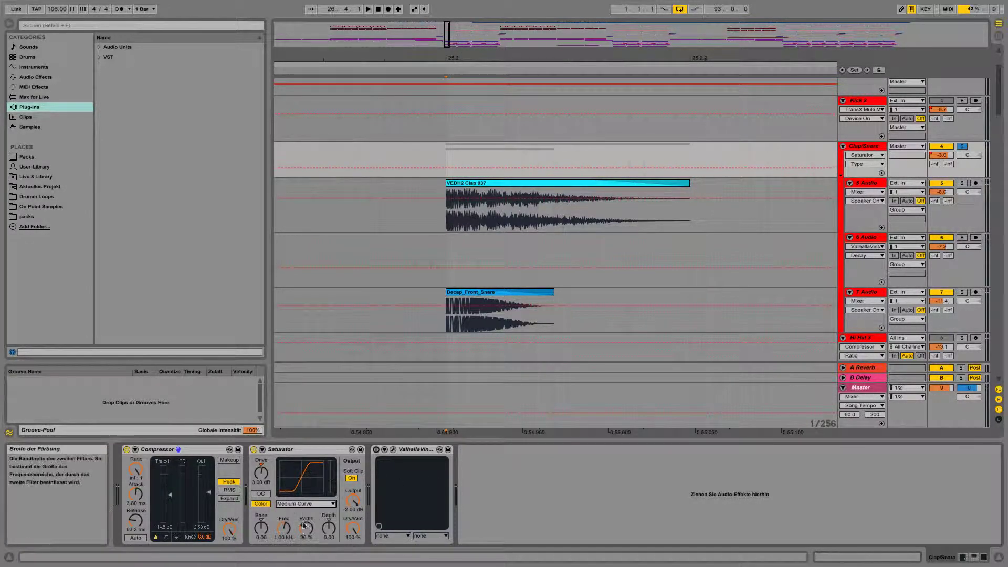
left_click(295, 503)
left_click(297, 513)
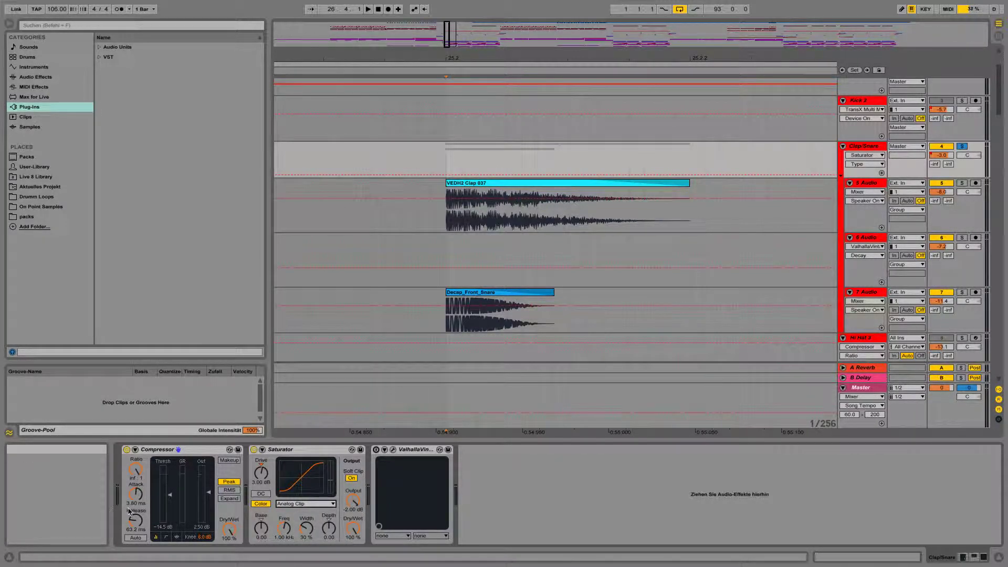
Enable ValhallaVintageVerb on the Clap/Snare group, open its window to show all reverb settings, and play from 25.2
key("minus")
key("minus")
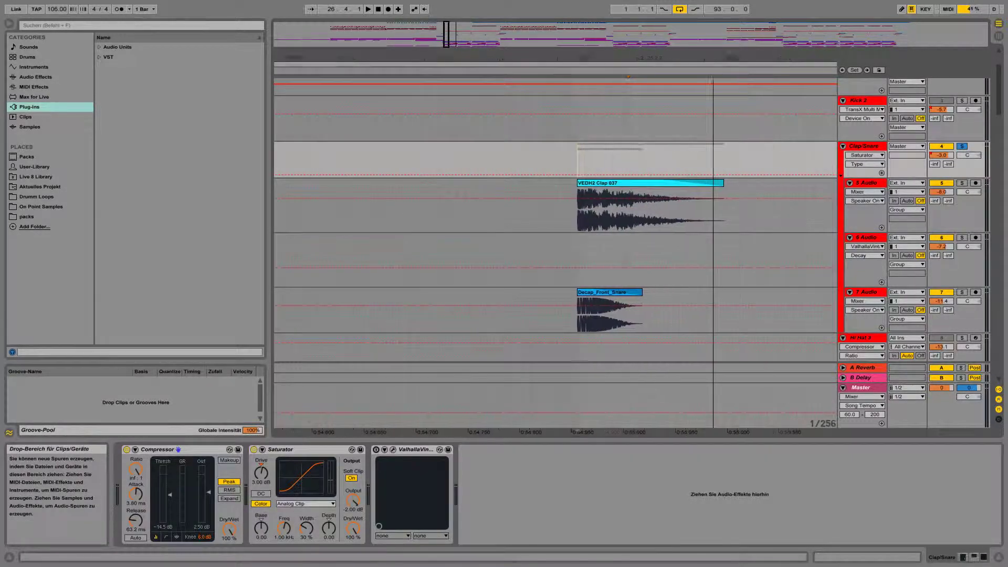
left_click_drag(446, 37, 449, 41)
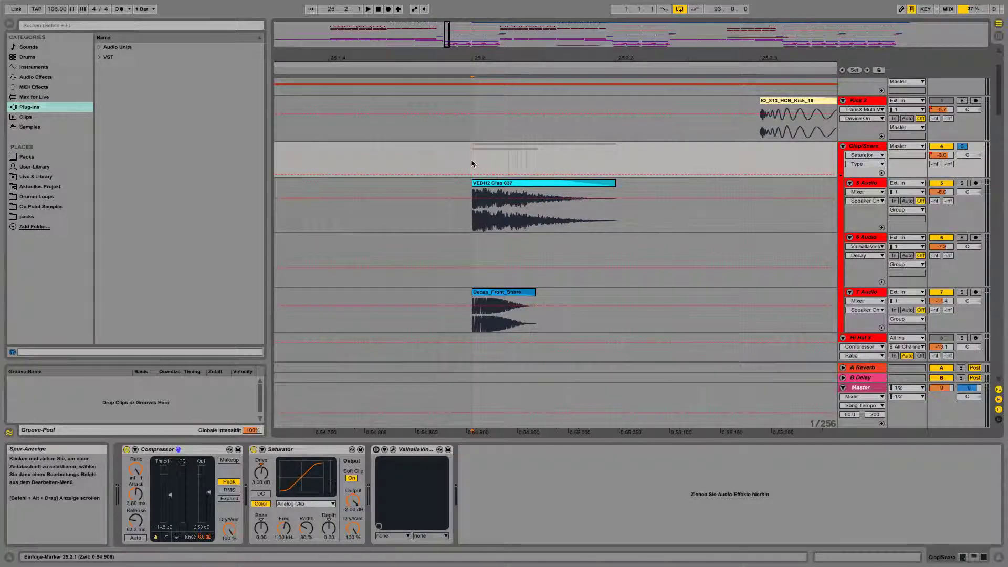
left_click(393, 449)
left_click_drag(435, 338, 404, 147)
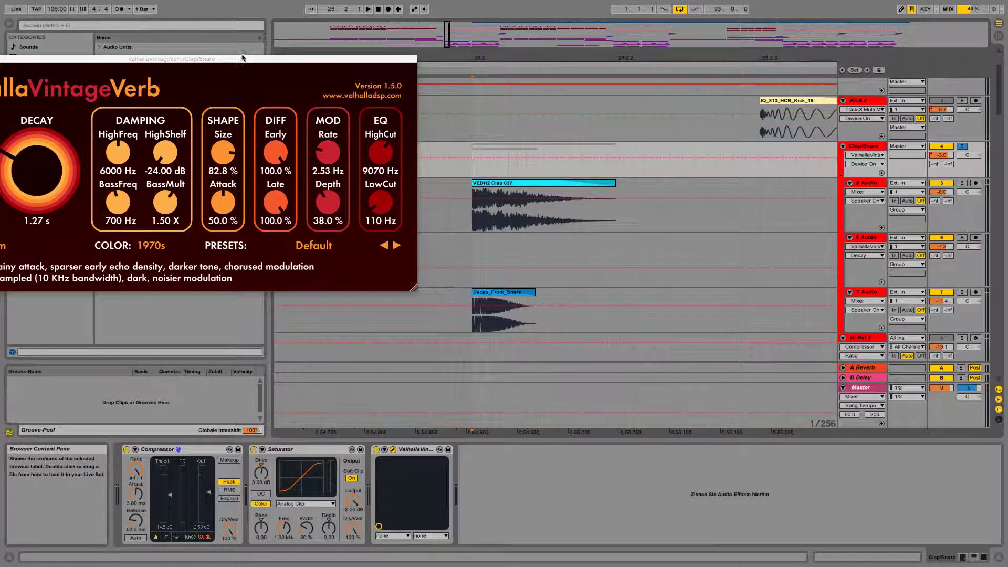
left_click_drag(240, 59, 339, 13)
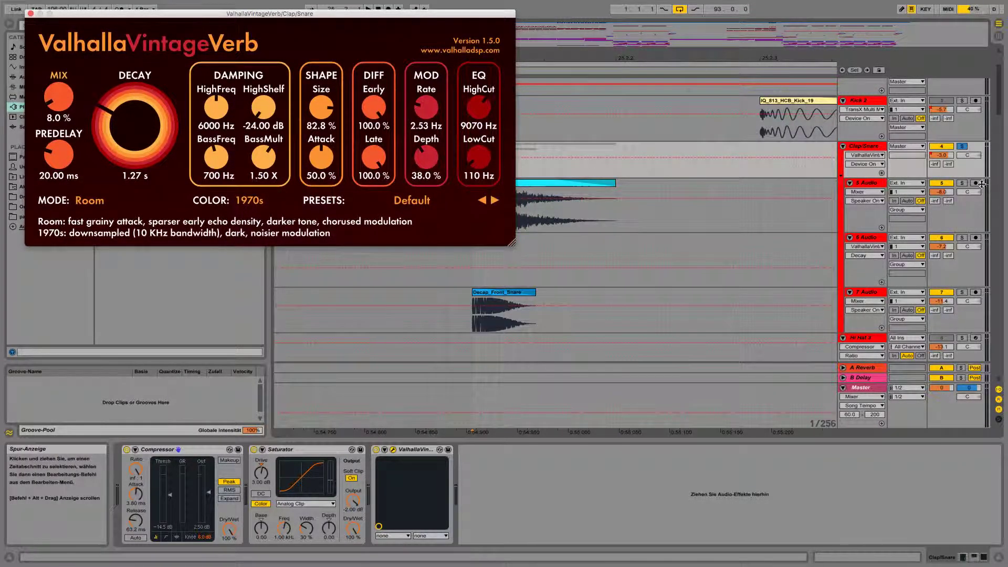
key("space")
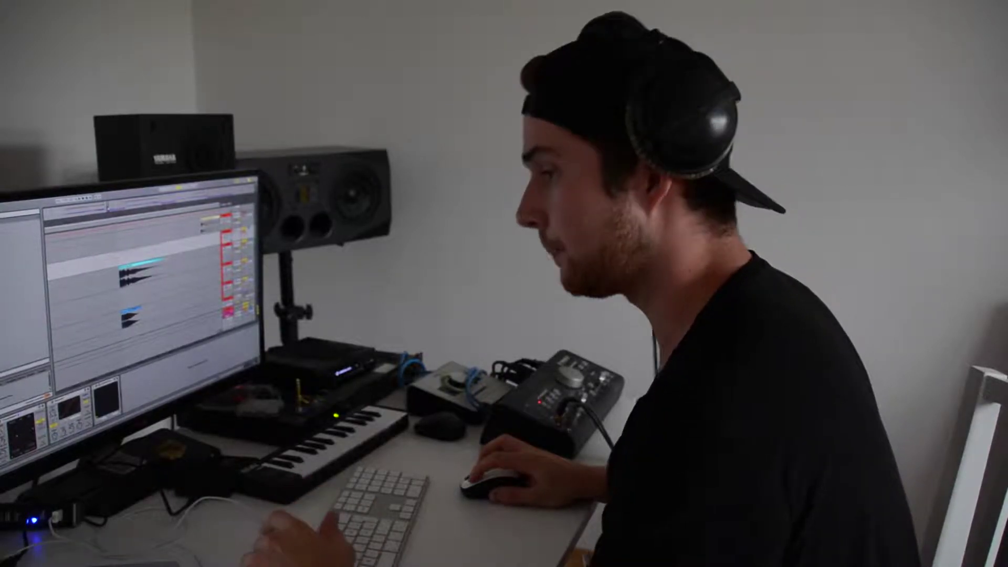
key("Tab")
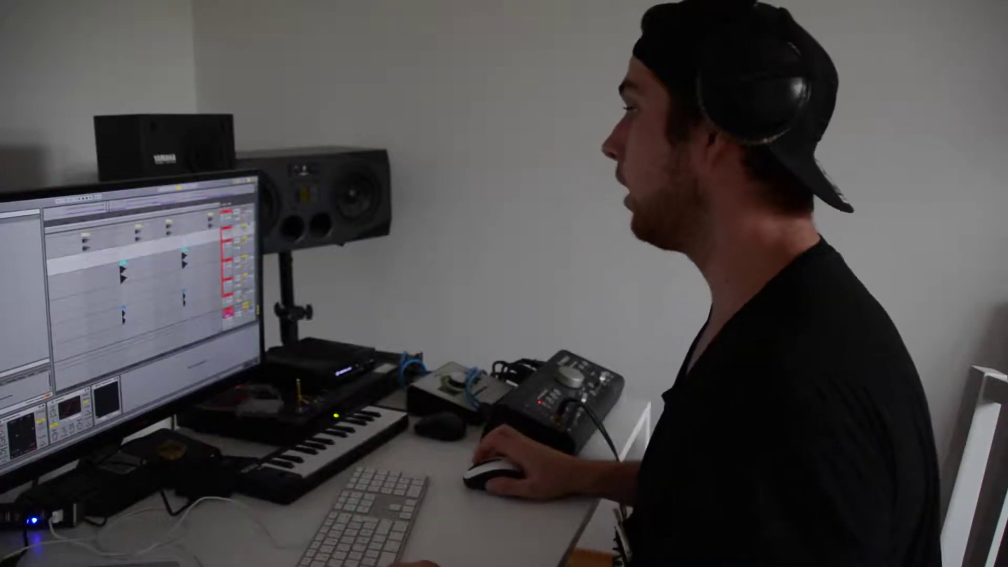
Place the insert marker at 29.1.1 on the Hi Hat track, select its Compressor and solo the track
scroll(152, 268, "up", 2)
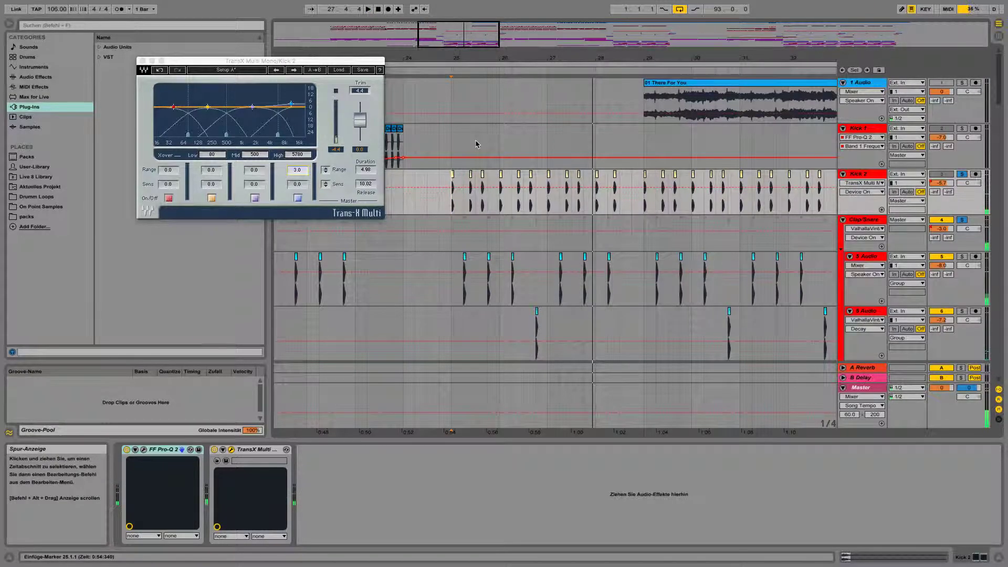
scroll(507, 106, "down", 2)
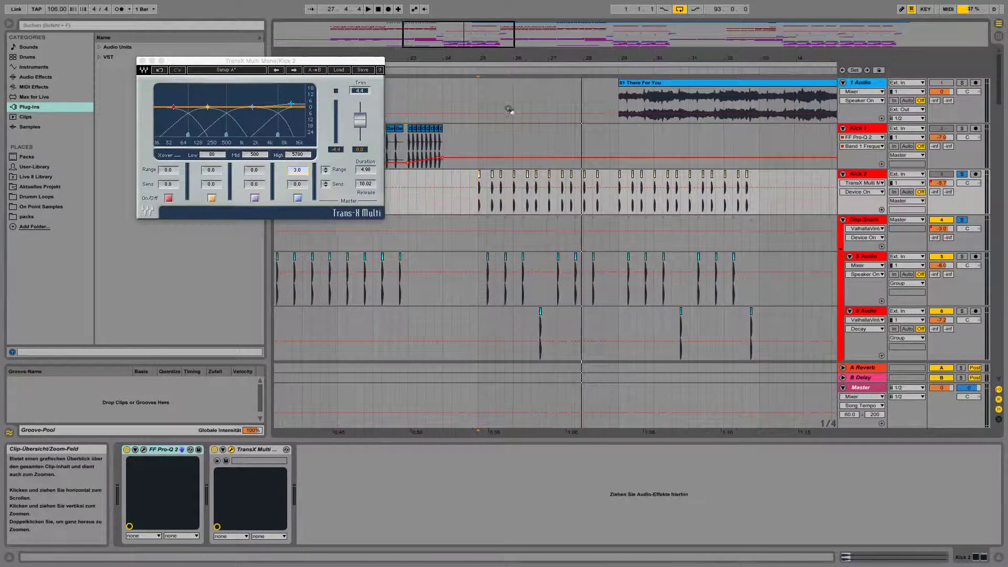
scroll(651, 286, "down", 6)
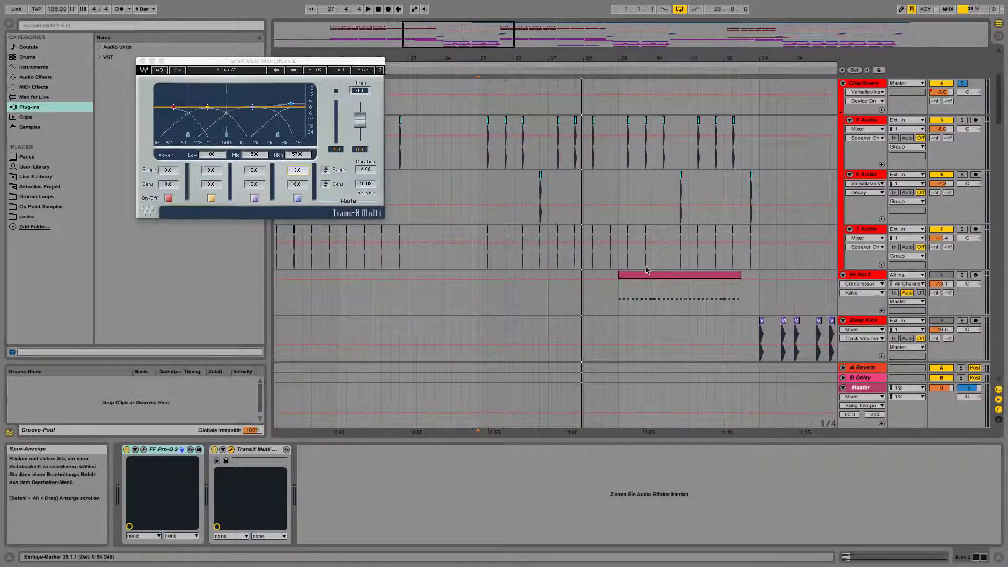
left_click_drag(479, 30, 488, 38)
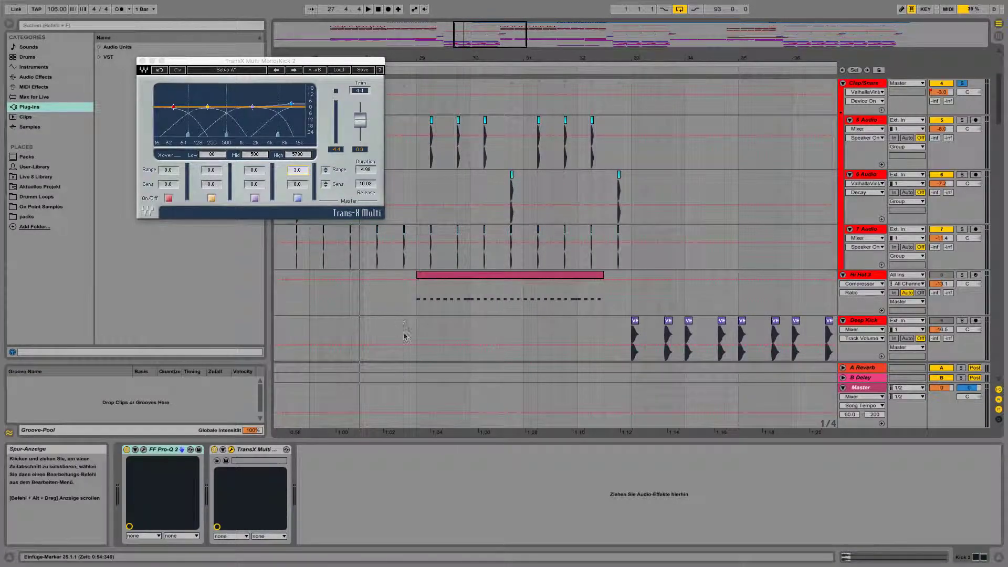
left_click(419, 301)
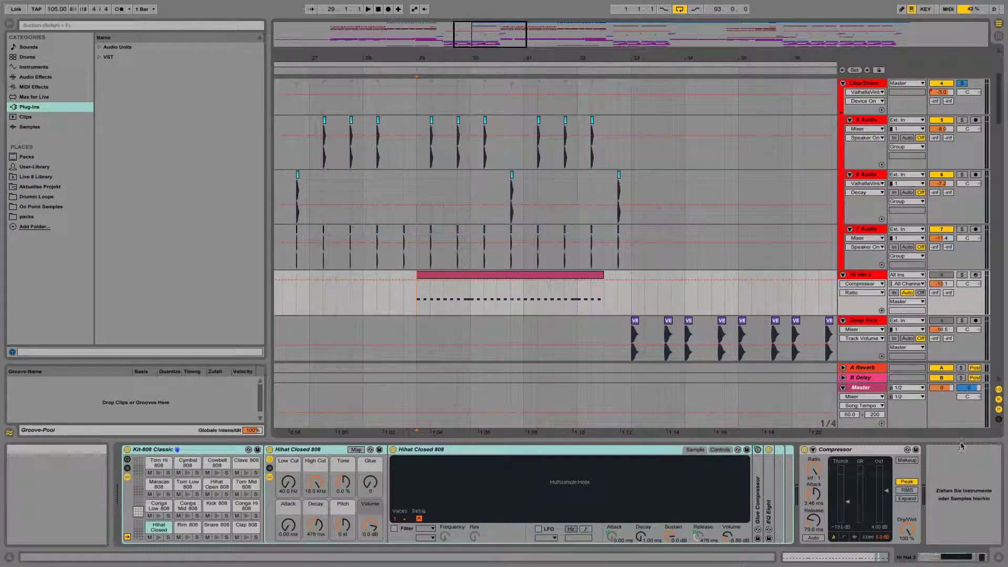
left_click(866, 450)
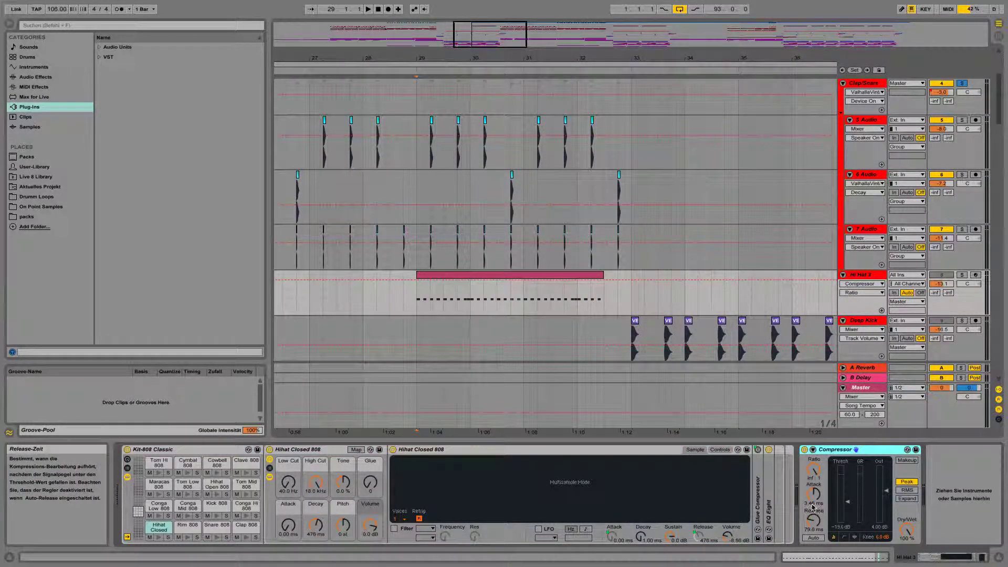
left_click(963, 276)
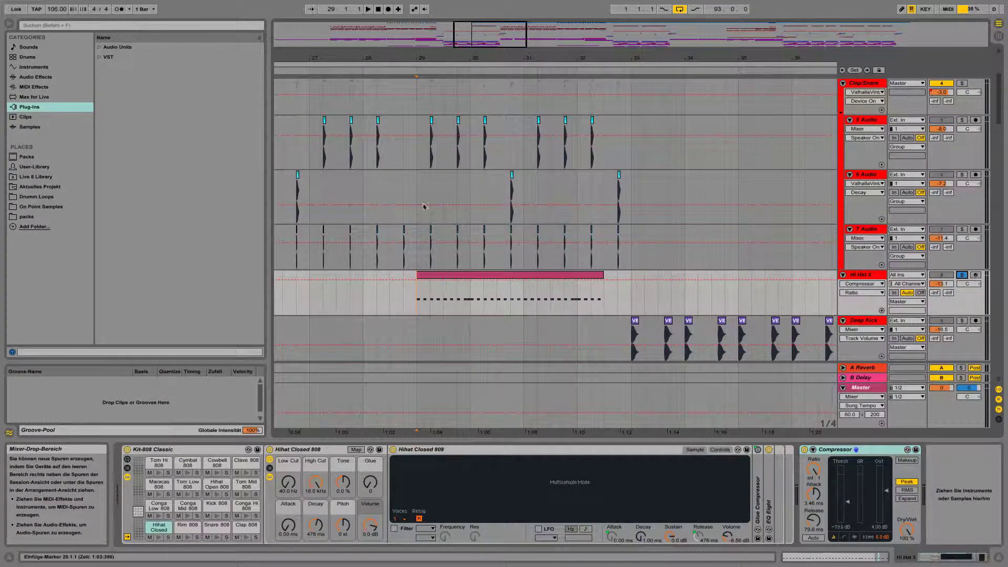
Play the hi-hats from 29.1.1 while comparing the Compressor bypassed and active, leaving it enabled when playback stops
left_click(804, 450)
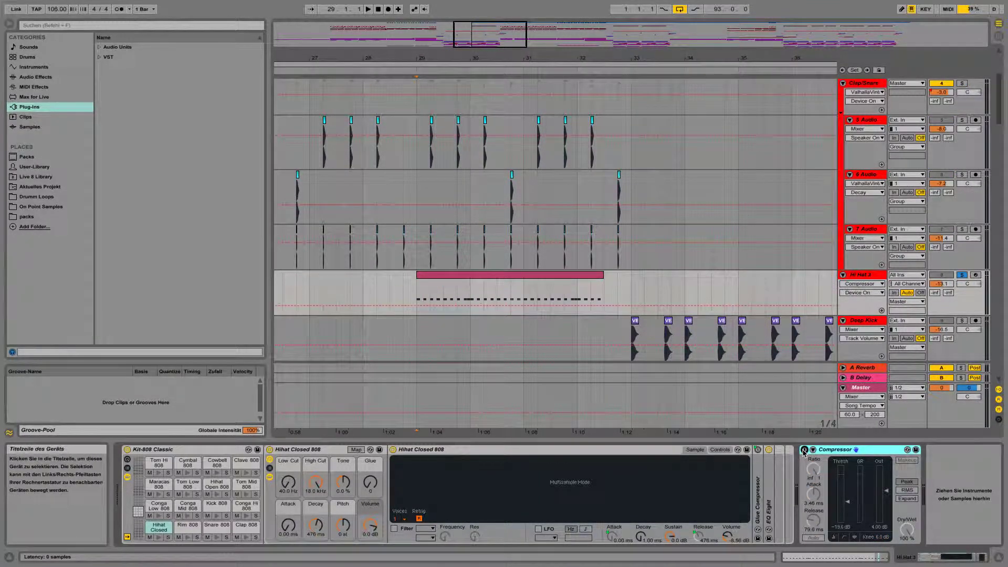
key("space")
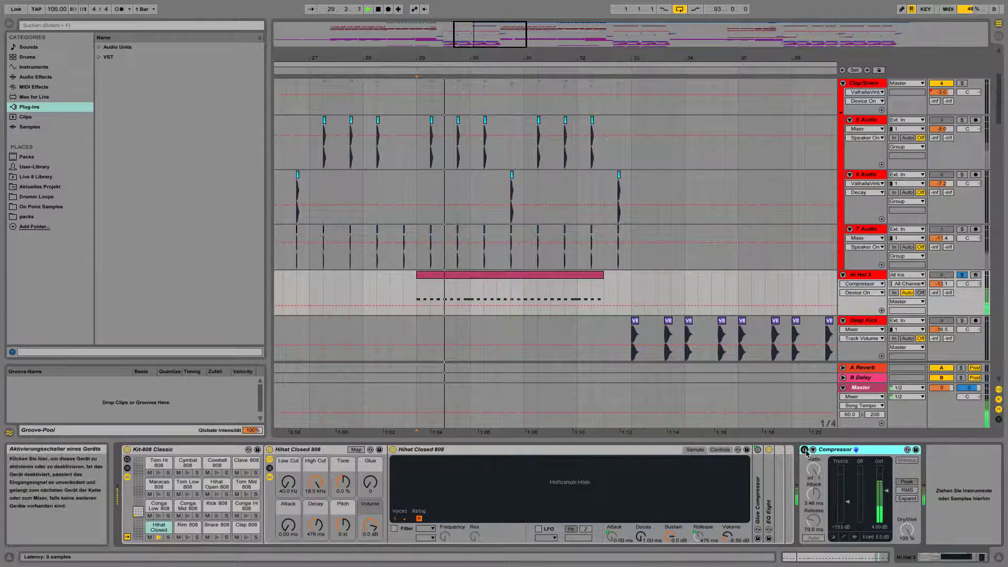
left_click(805, 450)
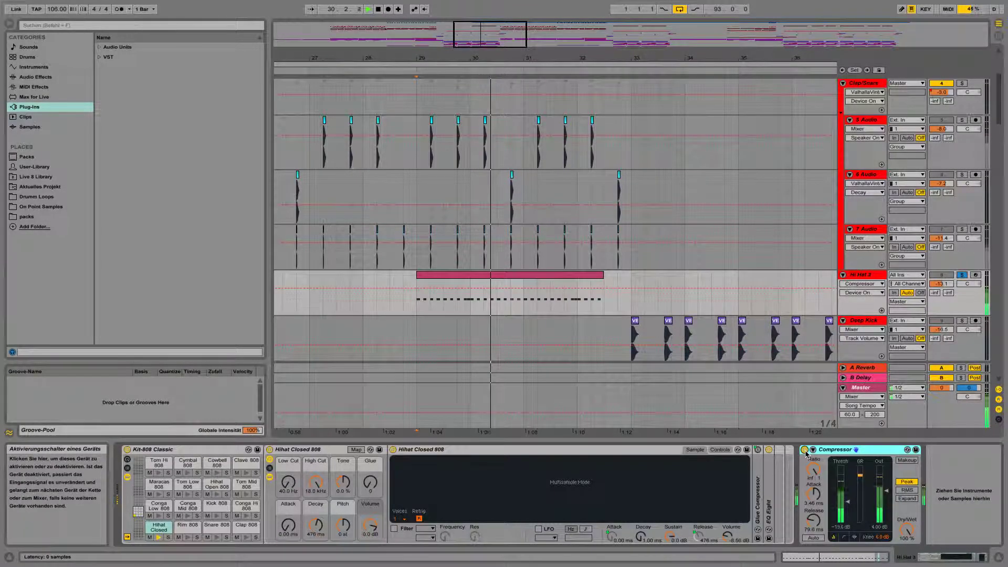
left_click(805, 450)
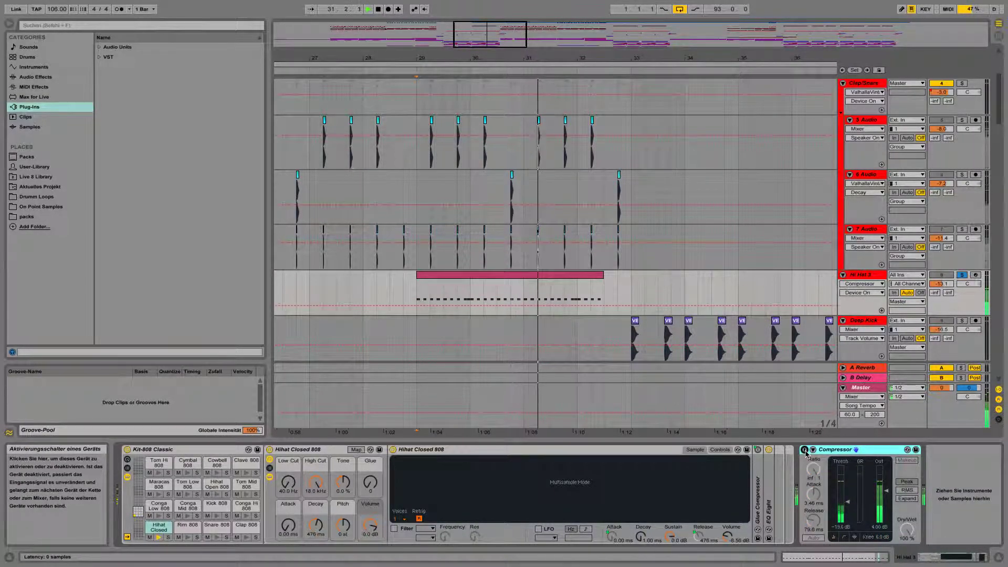
left_click(805, 450)
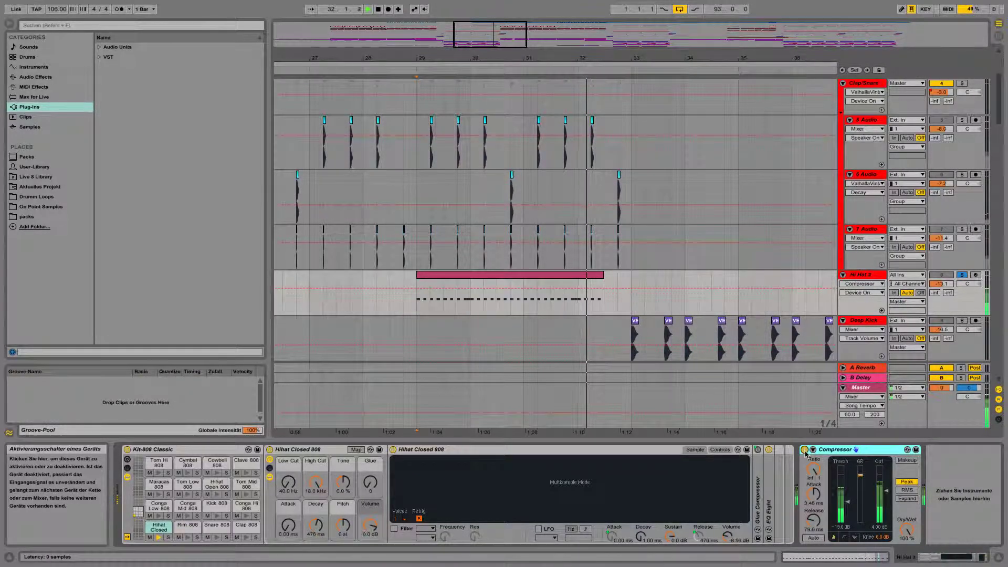
key("space")
Solo the Clap/Snare group and Kick 2 along with the hi-hats, and place the insert marker at 29.1.1 on Kick 2
left_click(450, 213)
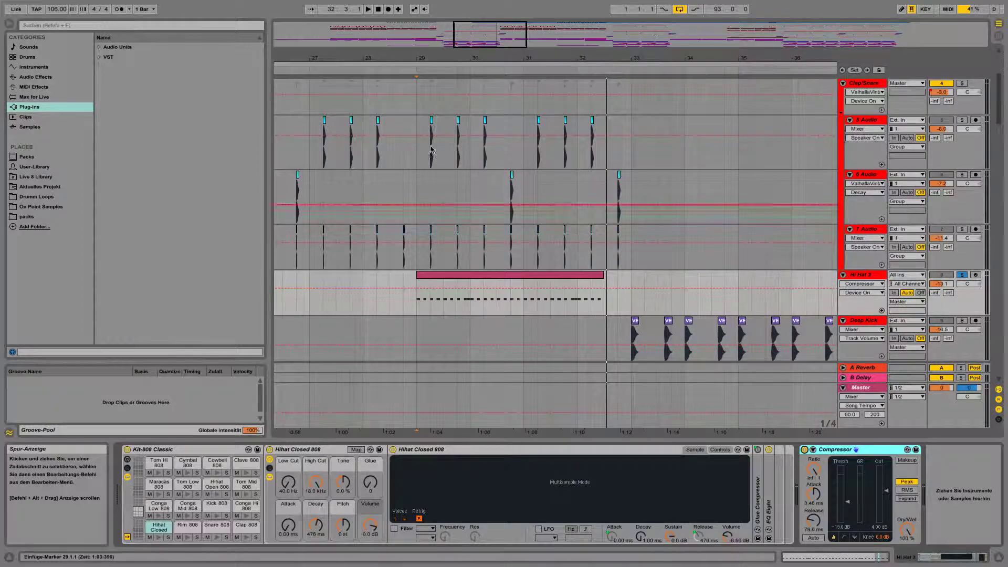
key("minus")
key("minus")
scroll(944, 247, "up", 3)
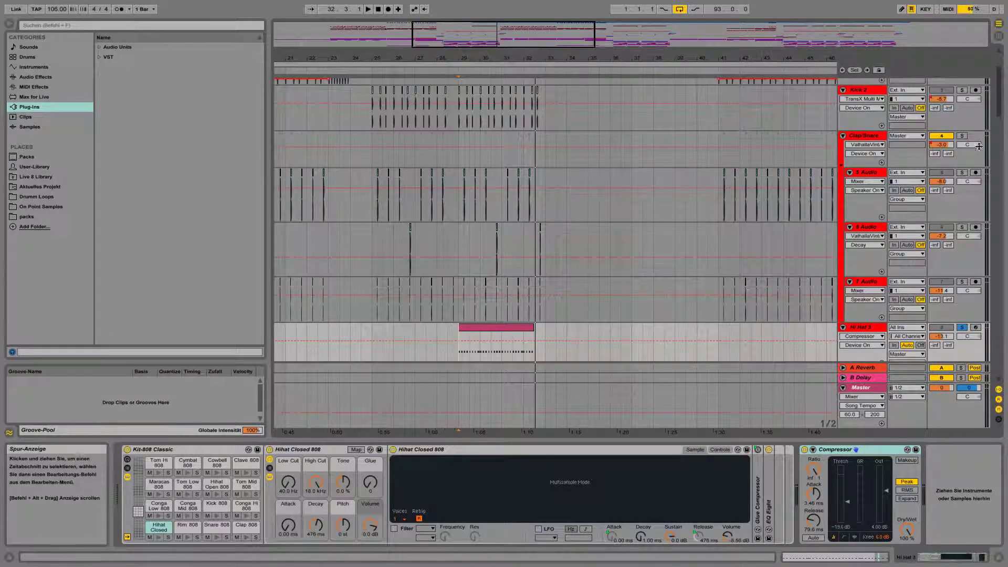
scroll(961, 141, "up", 2)
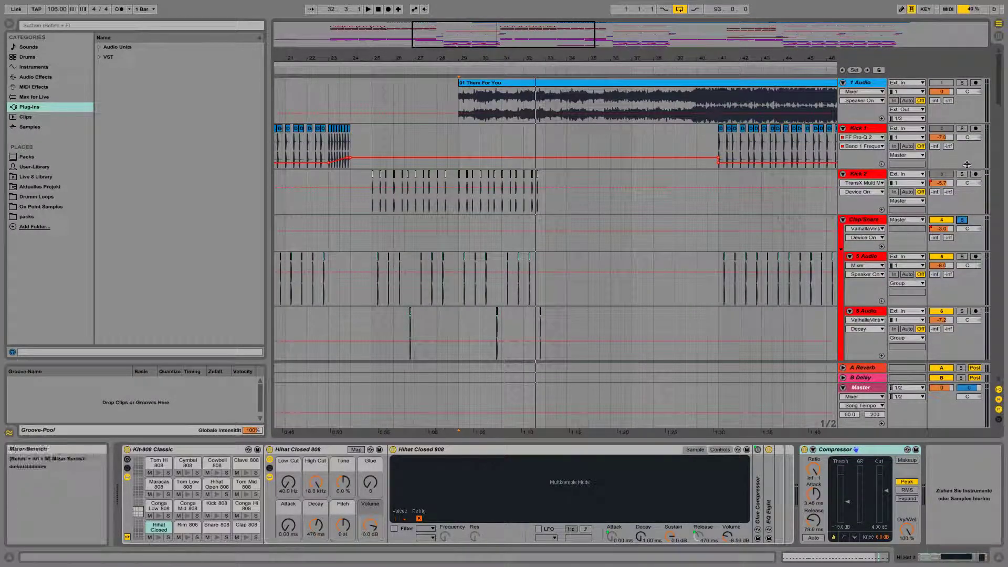
left_click(962, 173)
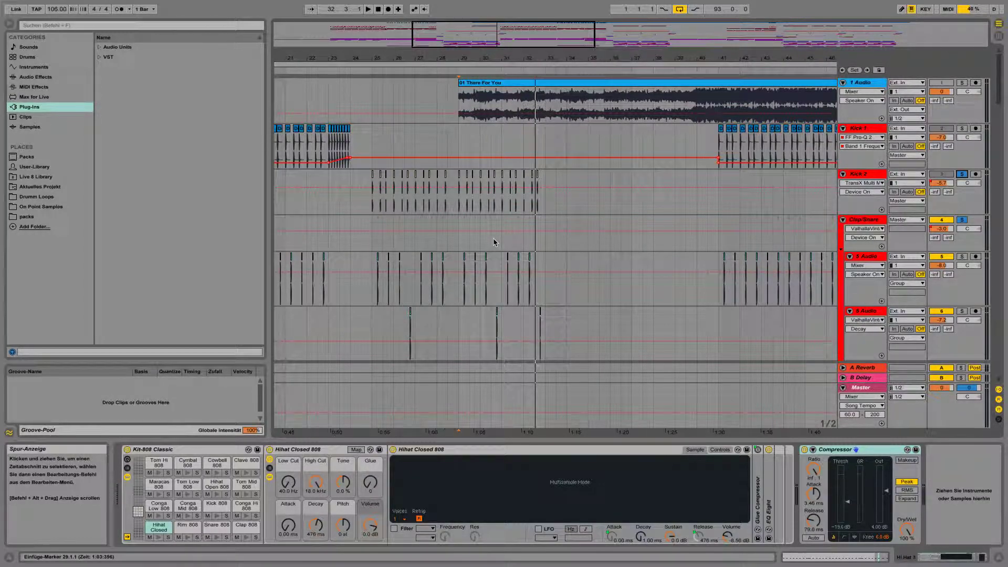
left_click(458, 207)
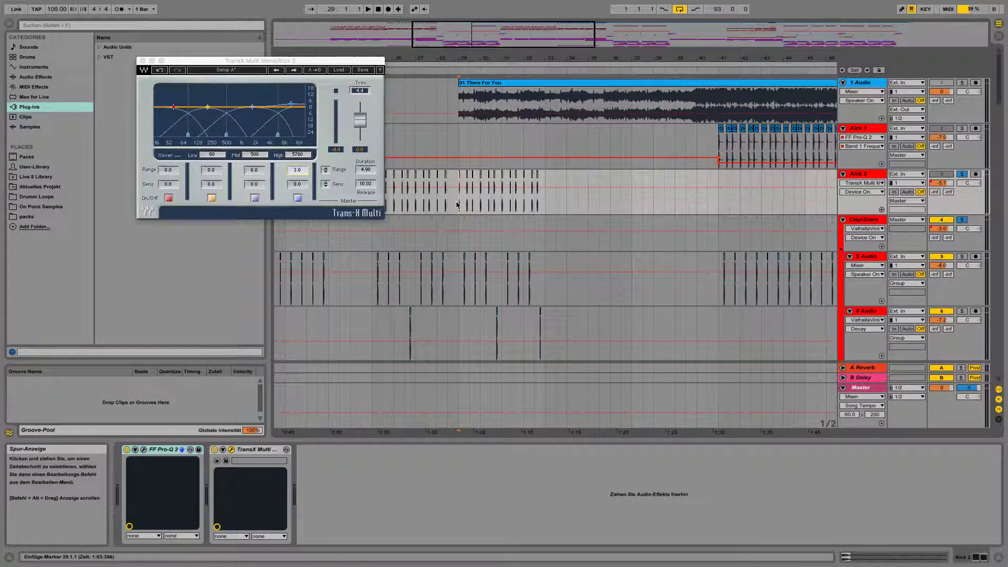
Play the soloed kick, Clap/Snare group and hi-hats together from 29.1.1
key("space")
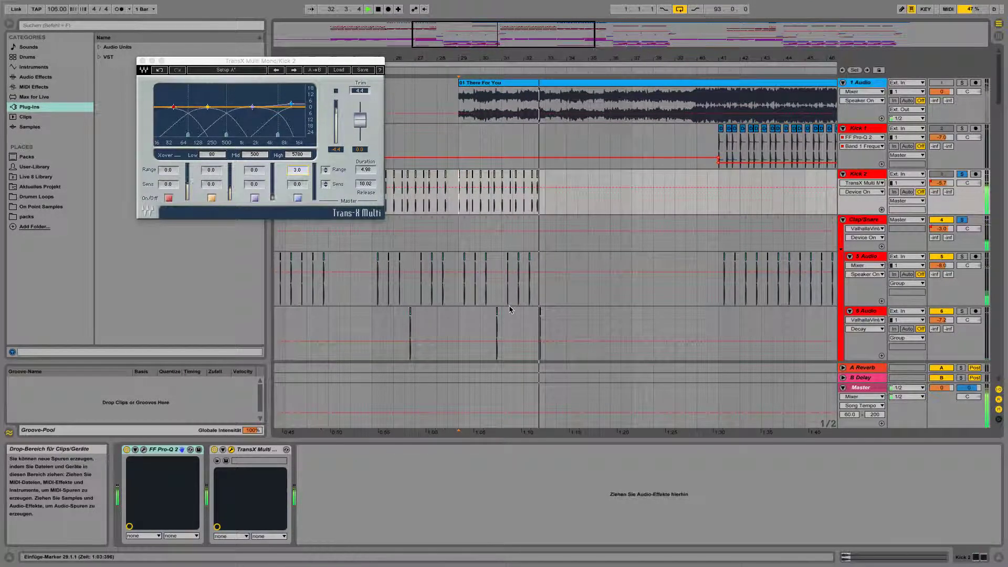
scroll(467, 310, "down", 2)
scroll(472, 320, "up", 4)
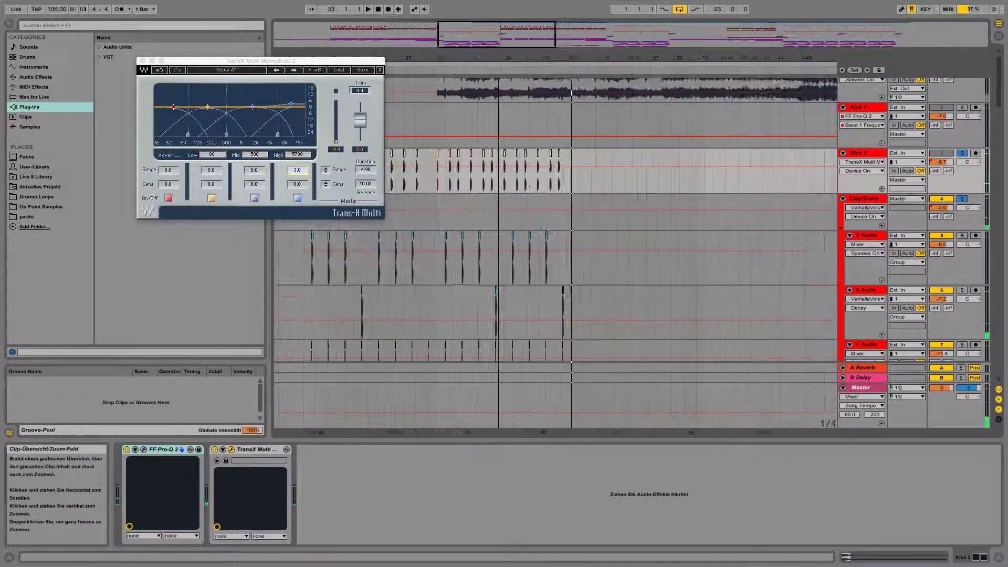
Audition the single hits in solo, first on 5-Audio from 30.2.1 and then on 6-Audio from 30.4.1
left_click_drag(481, 332, 540, 315)
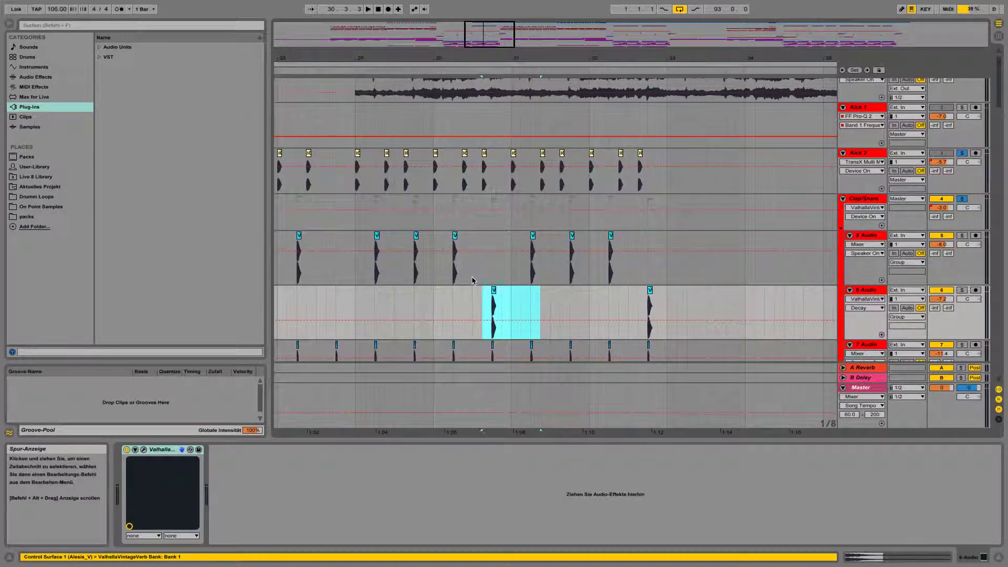
left_click_drag(434, 269, 493, 266)
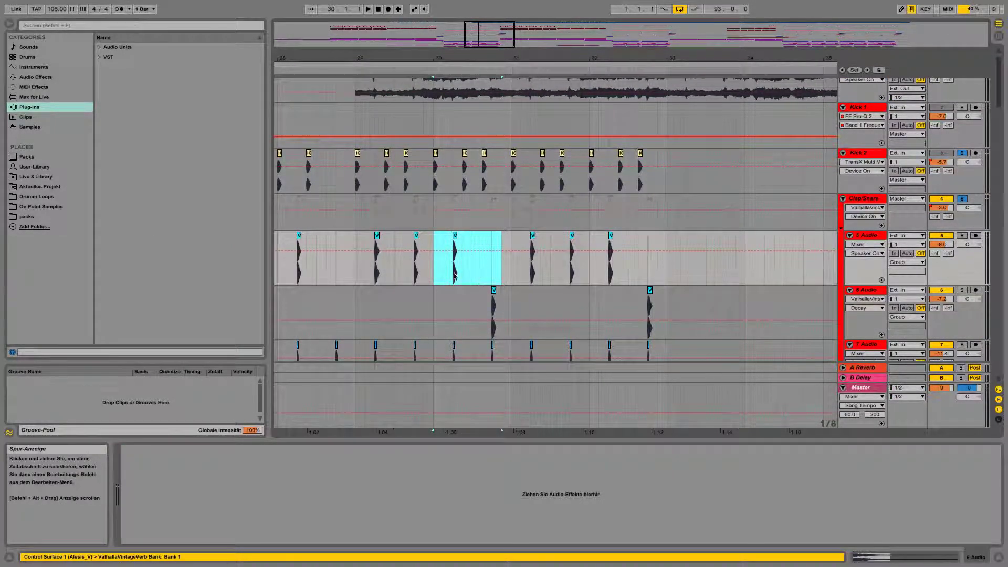
left_click(454, 277)
key("space")
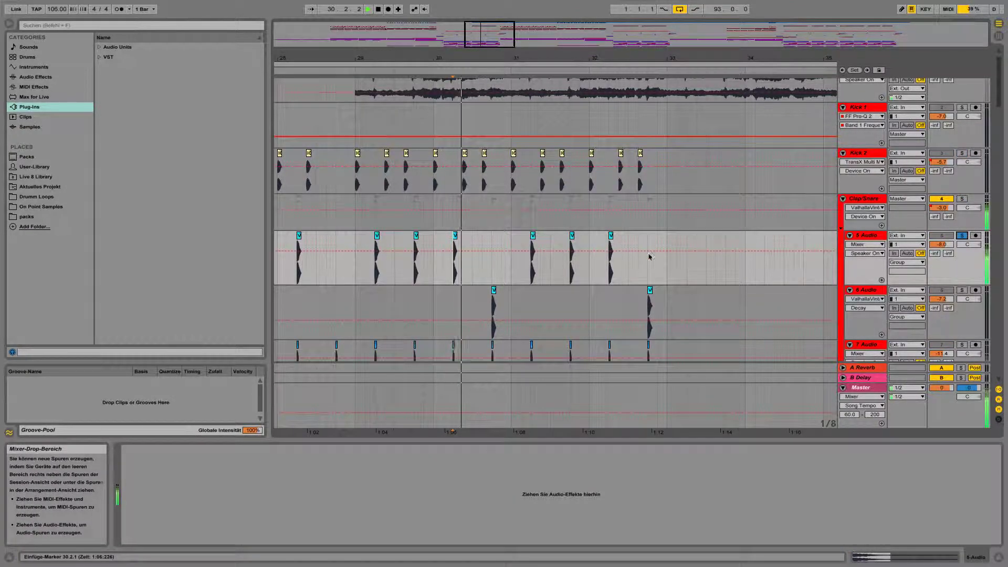
left_click(492, 315)
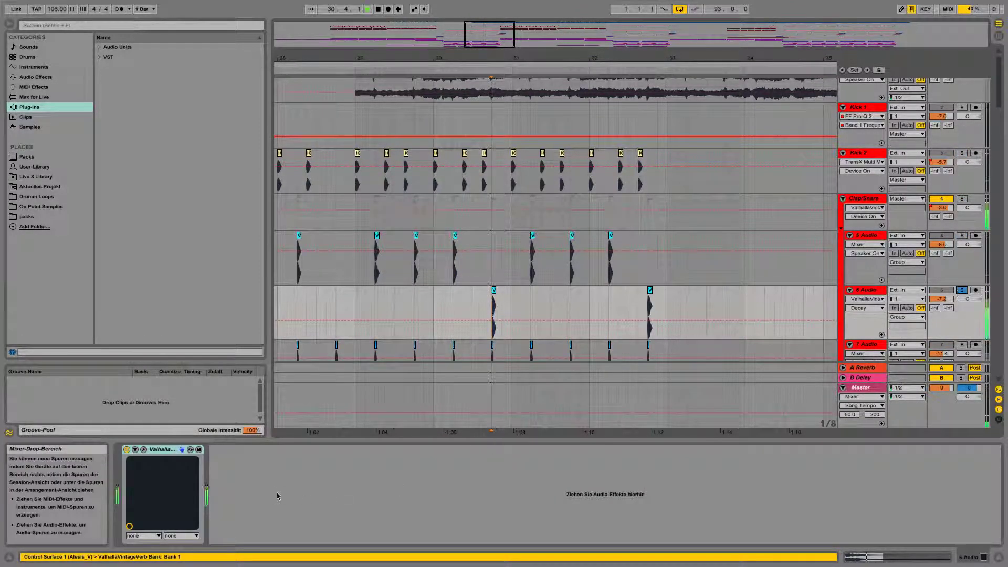
key("space")
Inspect the 6-Audio track's ValhallaVintageVerb settings and reverb modes, keep Concert Hall selected and close the plug-in window
left_click(144, 449)
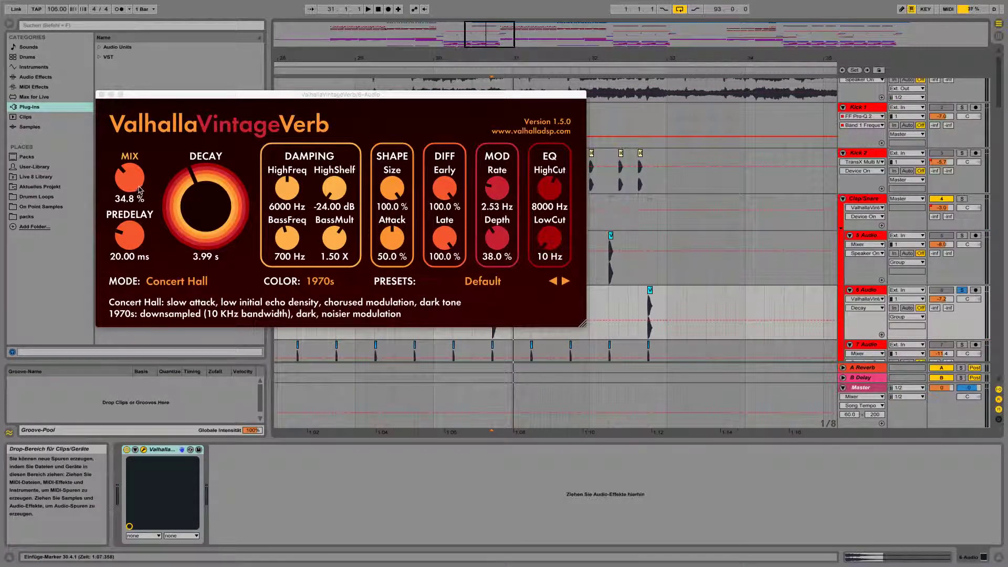
left_click(170, 283)
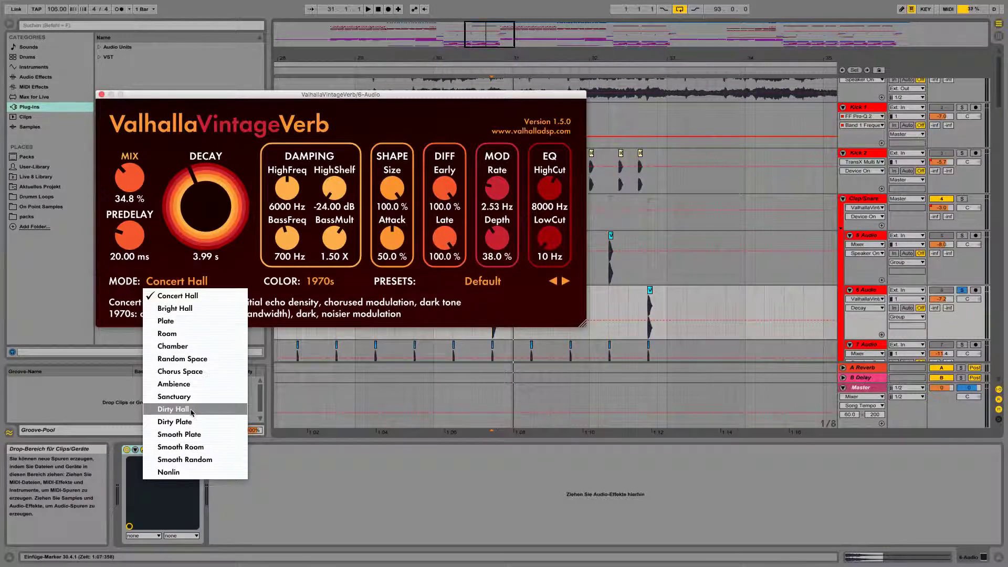
left_click(177, 296)
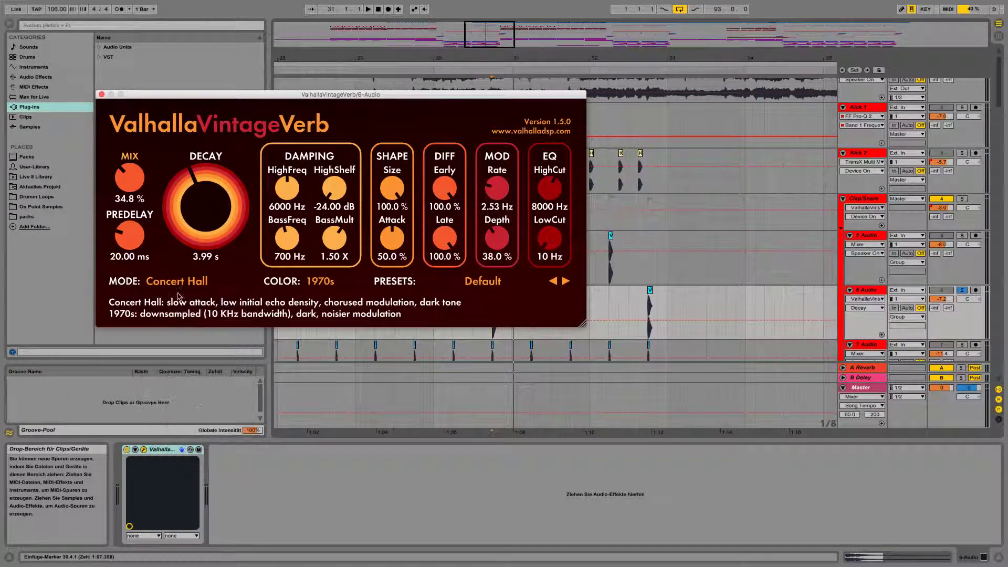
left_click(101, 94)
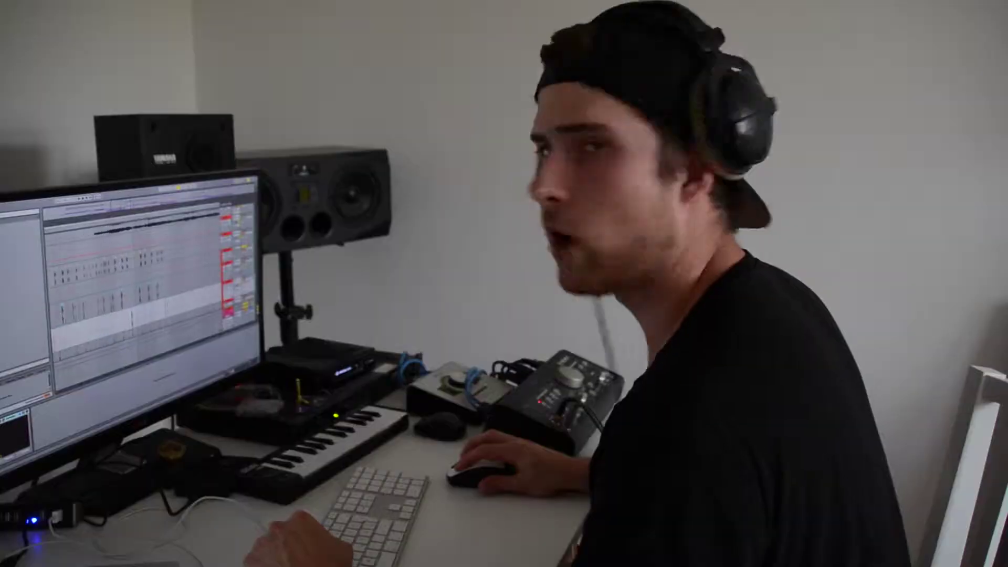